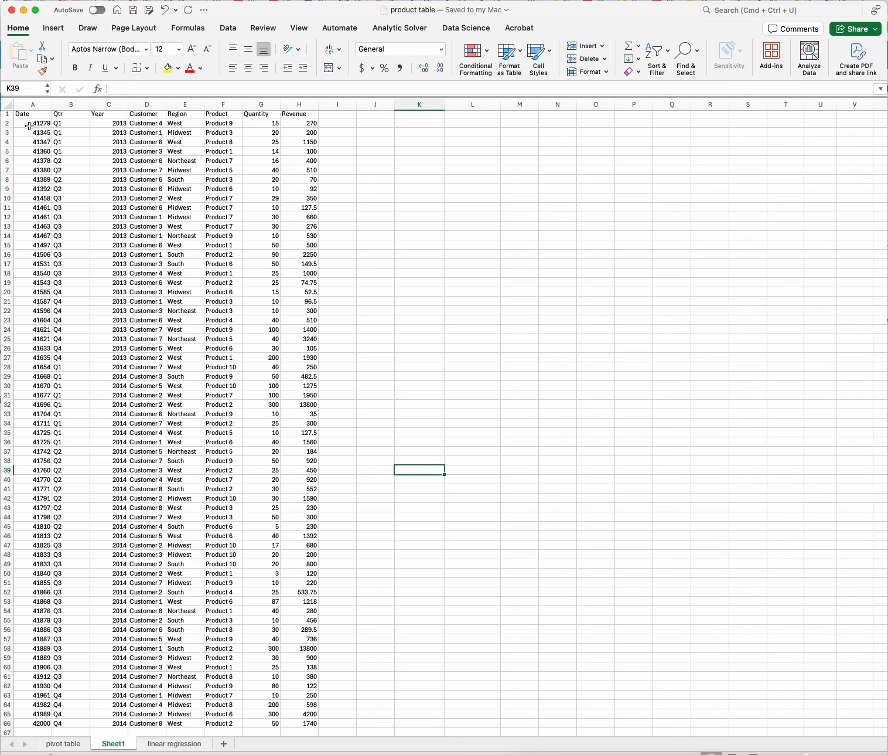
# Step: Examine the sales table's header row and records across the Date to Revenue columns
pyautogui.moveTo(25, 123); pyautogui.dragTo(305, 125)
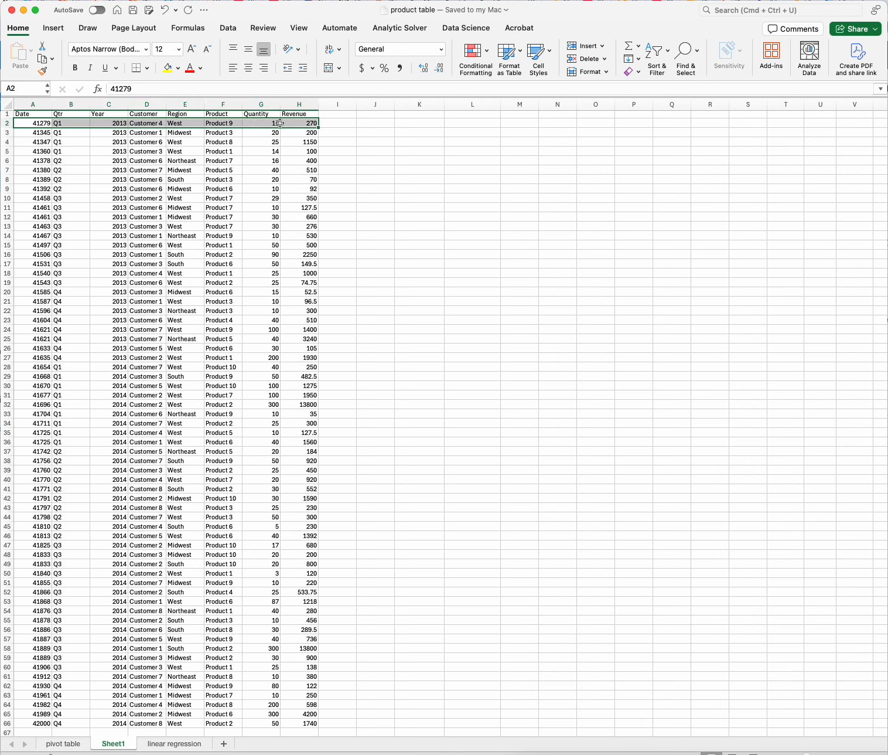
pyautogui.click(73, 123)
pyautogui.click(107, 123)
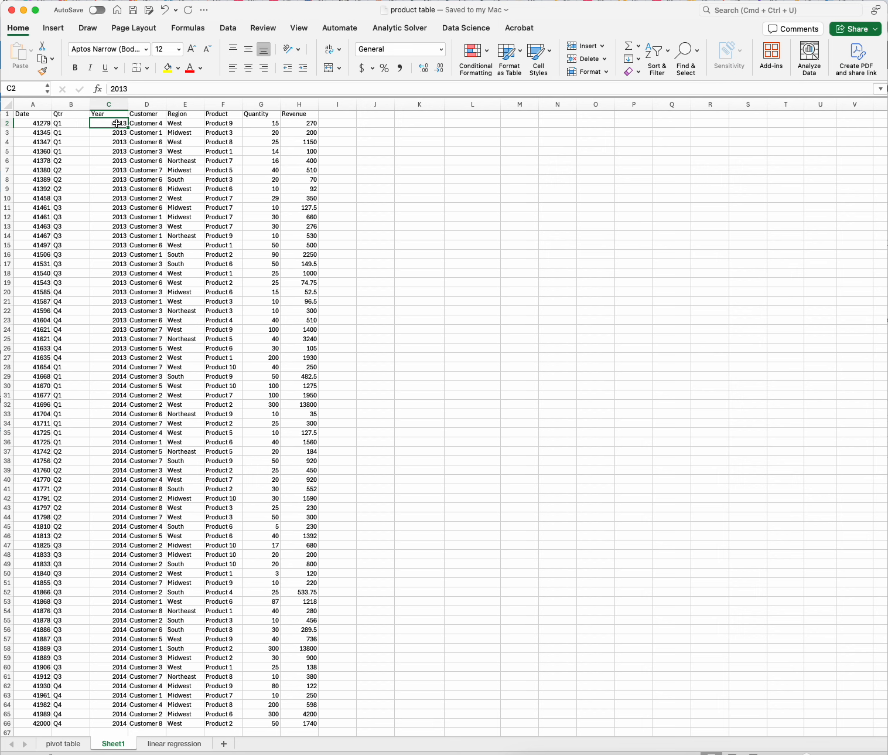
pyautogui.click(152, 124)
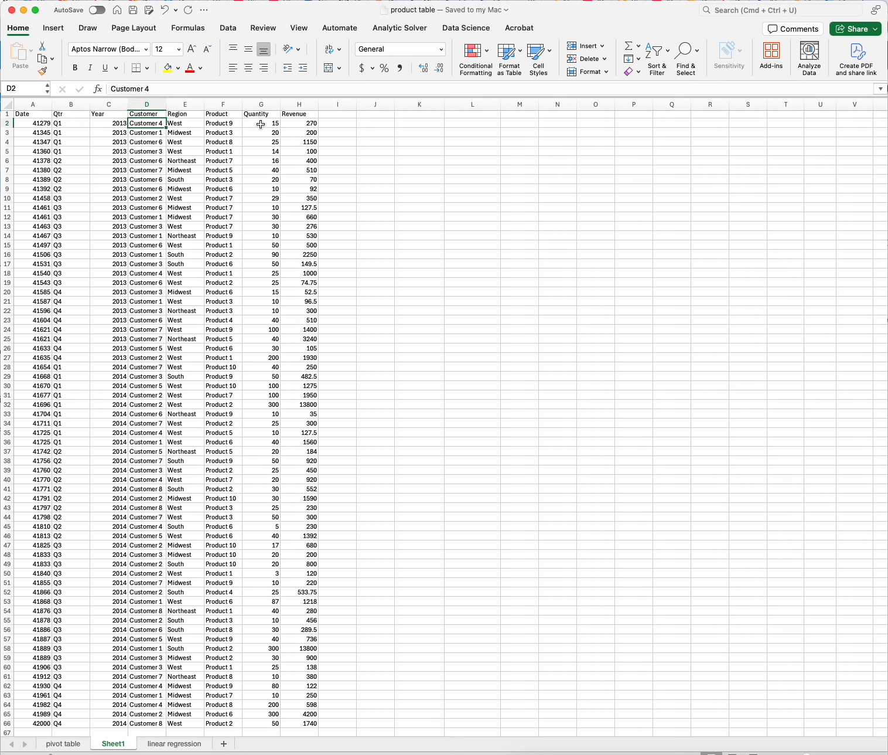
pyautogui.click(224, 124)
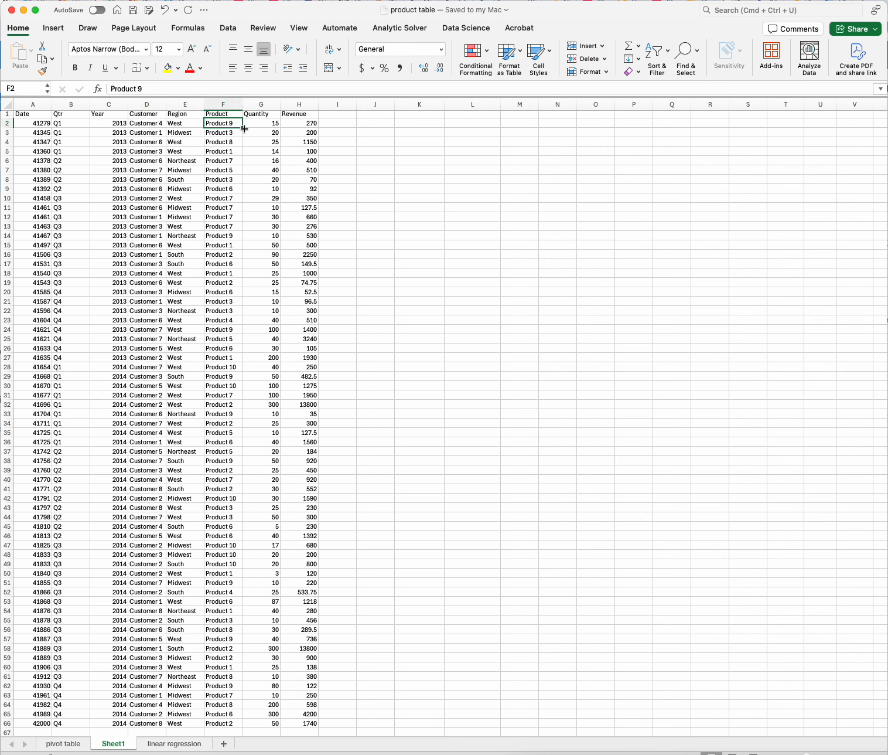
pyautogui.click(301, 125)
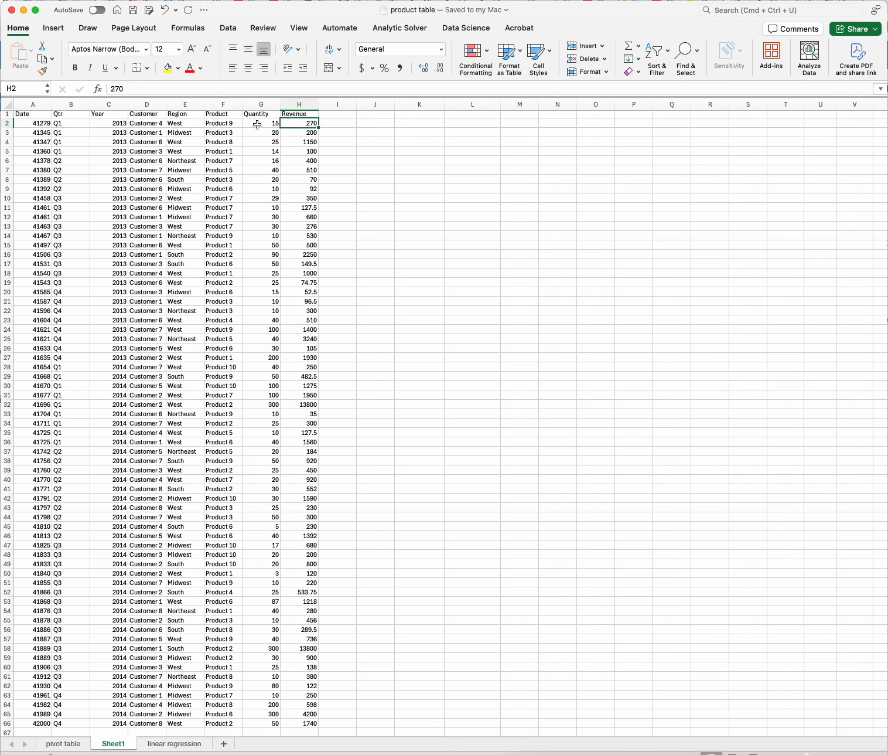
pyautogui.click(188, 123)
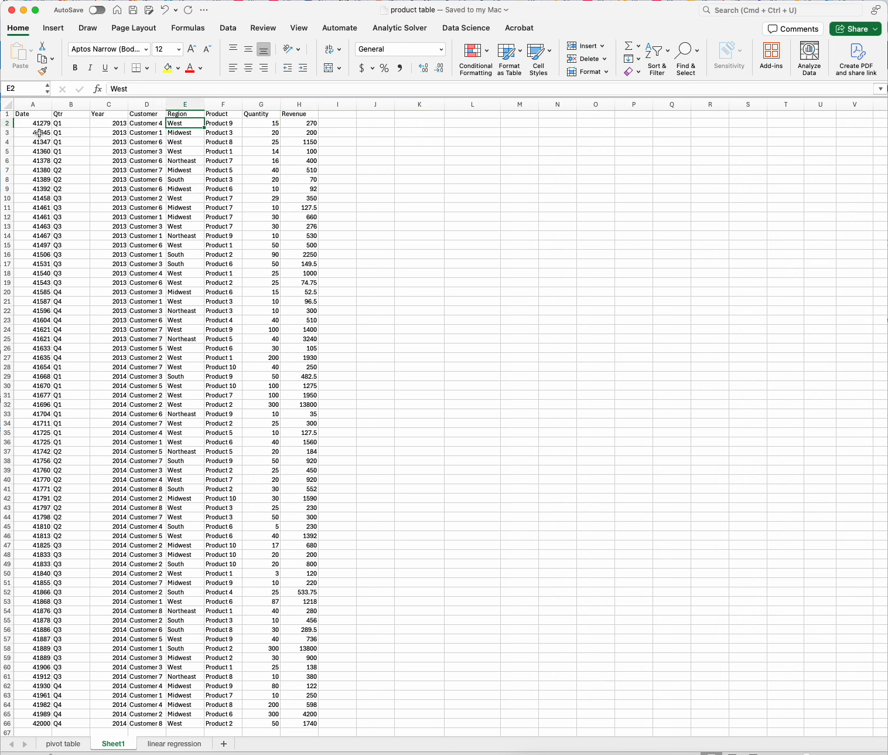
pyautogui.moveTo(24, 123)
pyautogui.mouseDown()
pyautogui.moveTo(182, 132)
pyautogui.moveTo(276, 182)
pyautogui.moveTo(296, 212)
pyautogui.moveTo(298, 243)
pyautogui.mouseUp()
pyautogui.moveTo(27, 114); pyautogui.dragTo(290, 116)
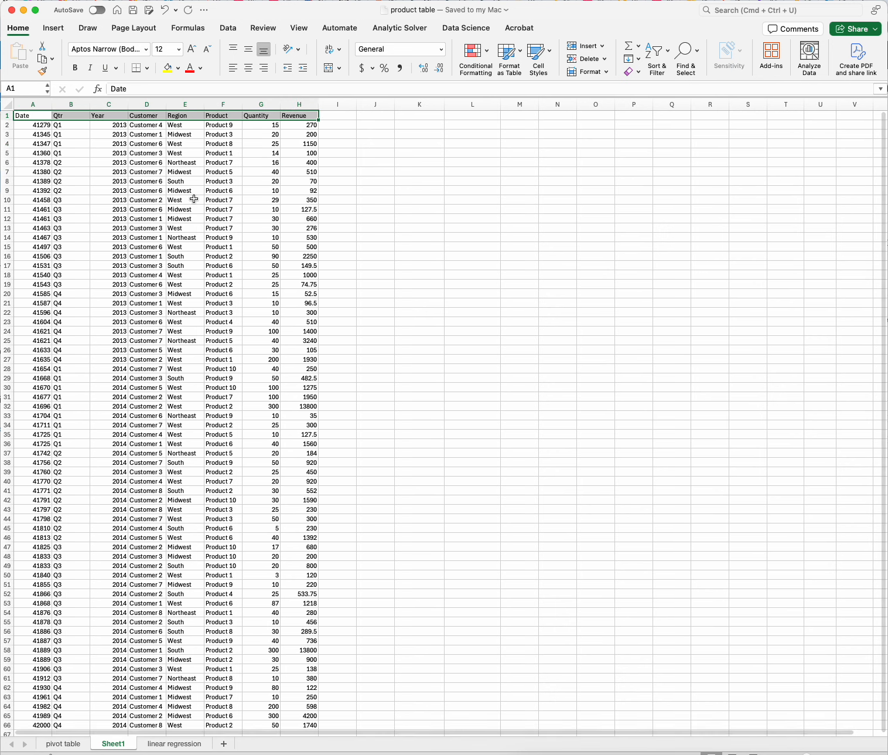
pyautogui.click(184, 200)
pyautogui.moveTo(31, 119); pyautogui.dragTo(293, 118)
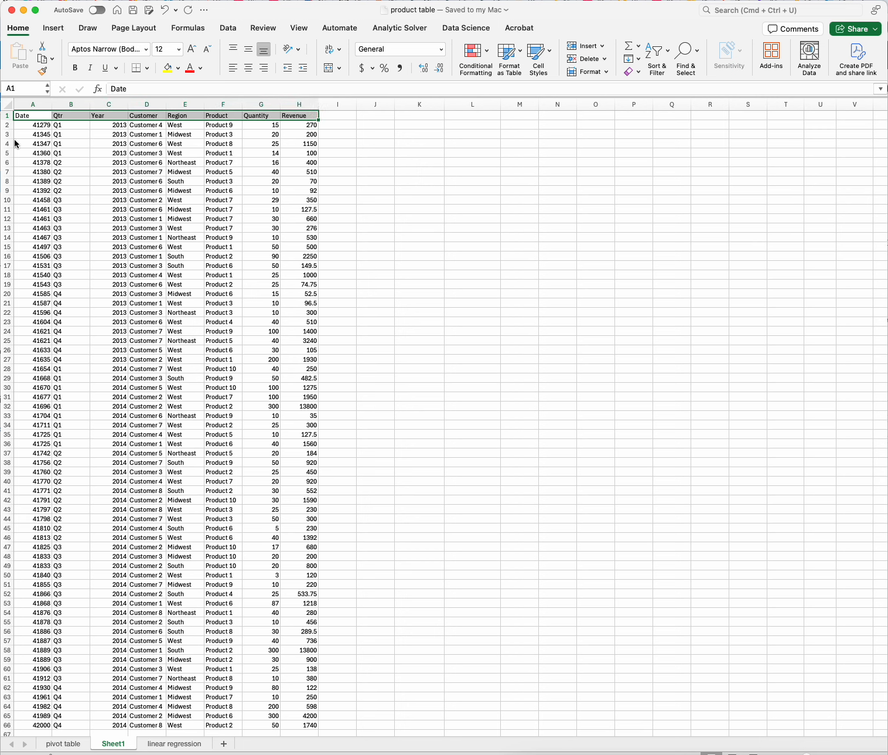
pyautogui.click(41, 322)
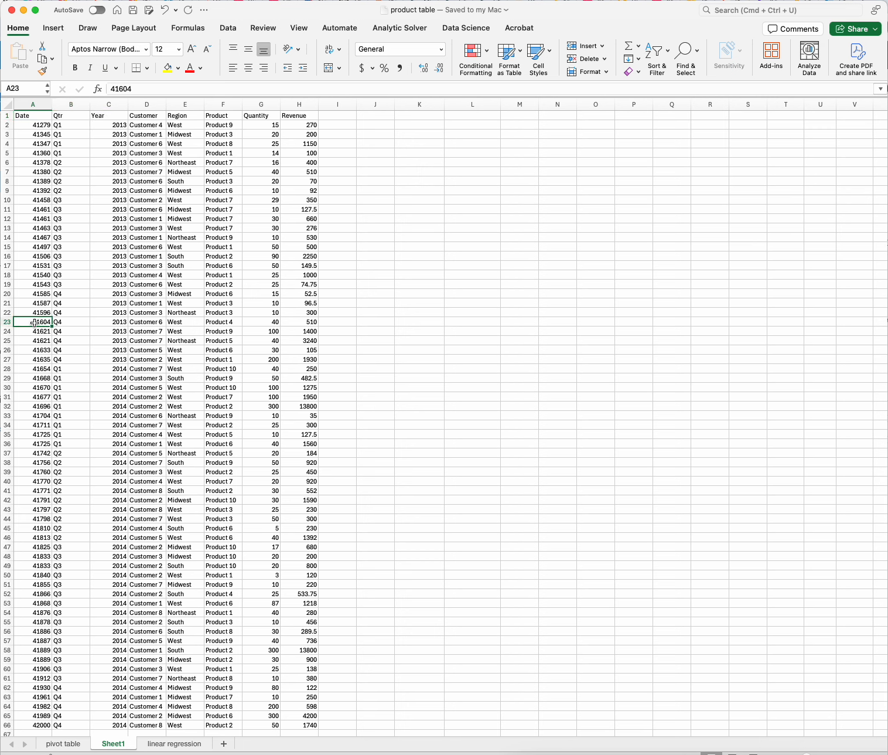
# Step: Start a PivotTable from the sales data on Sheet1, placing it in the existing worksheet at cell J3
pyautogui.click(118, 126)
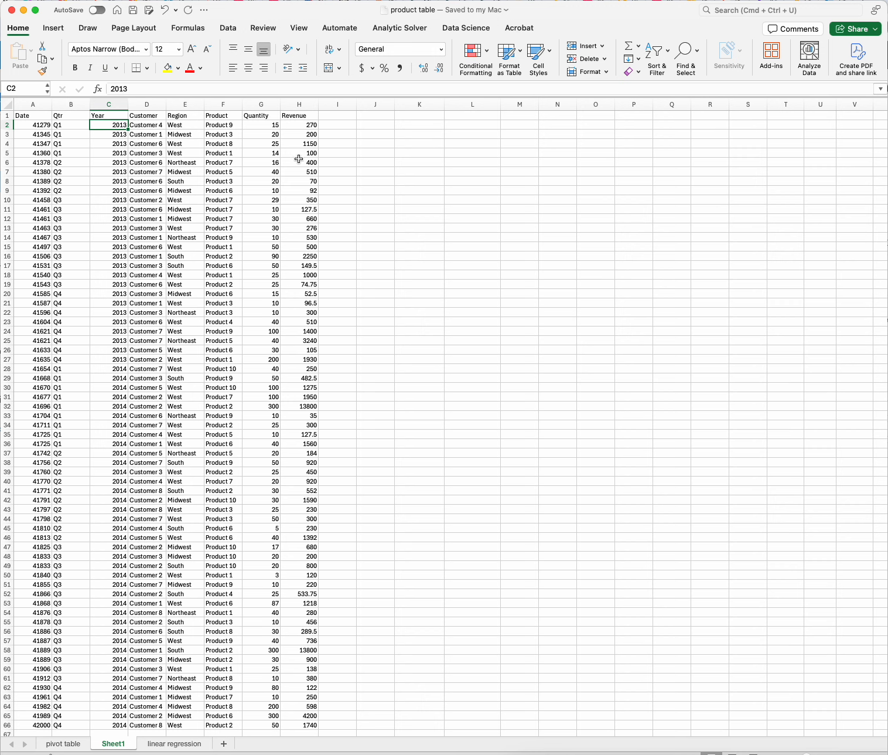
pyautogui.click(55, 29)
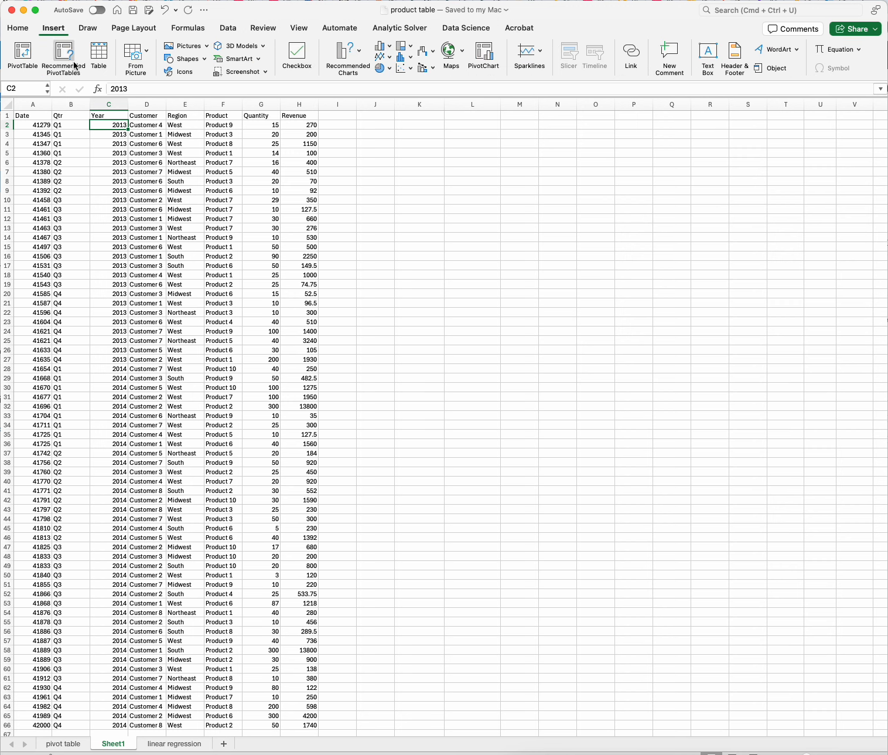
pyautogui.click(27, 57)
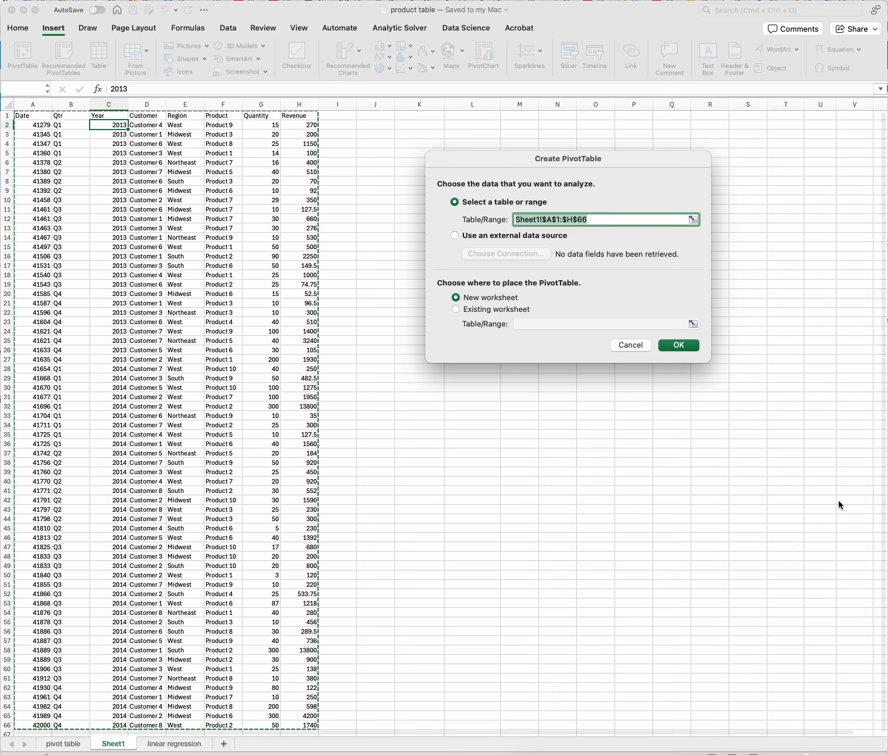
pyautogui.click(456, 309)
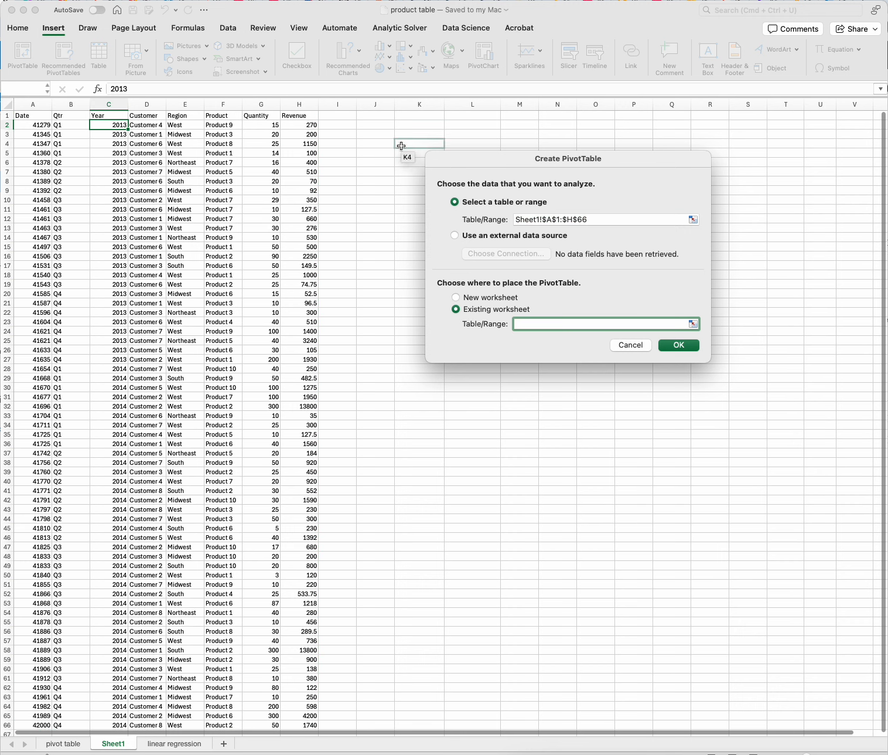
pyautogui.click(382, 134)
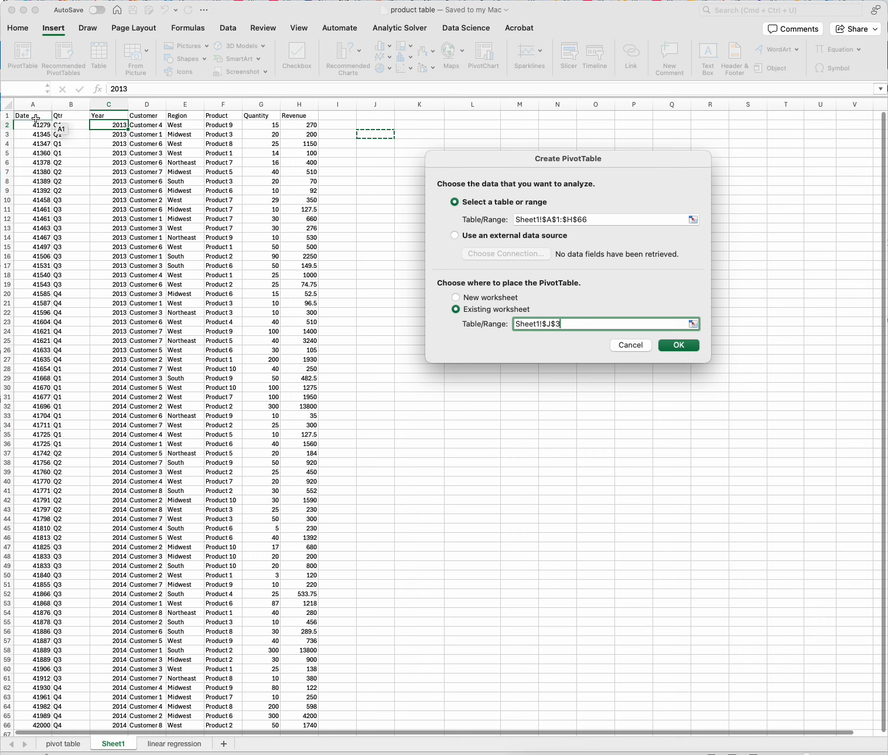
# Step: Reselect the PivotTable's source range from the Date header, extending it from row 35 to the last record at H66
pyautogui.click(615, 220)
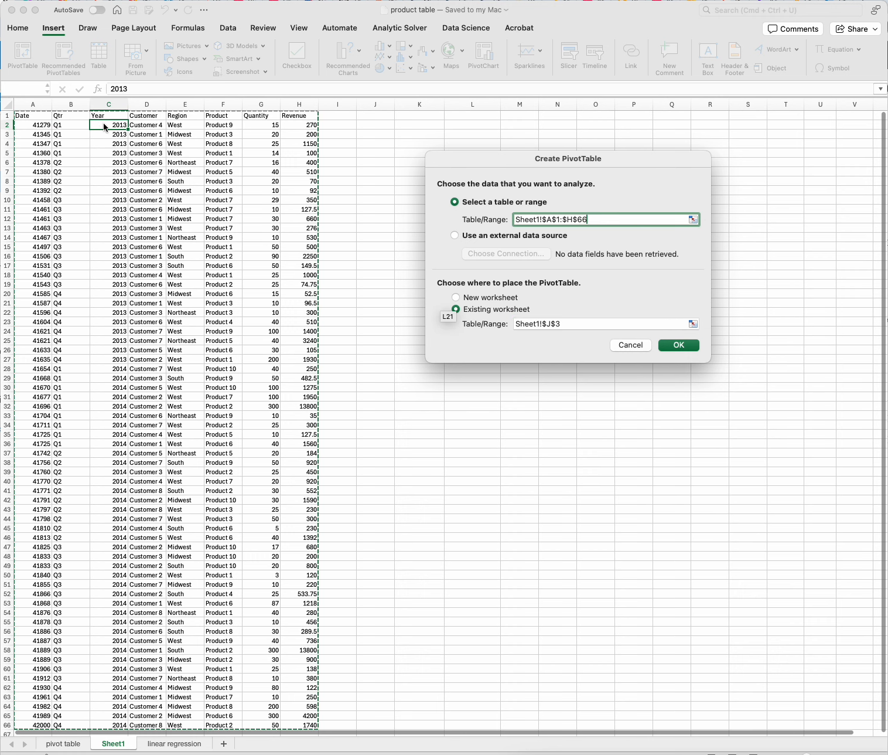
pyautogui.click(34, 117)
pyautogui.moveTo(83, 133); pyautogui.dragTo(299, 432)
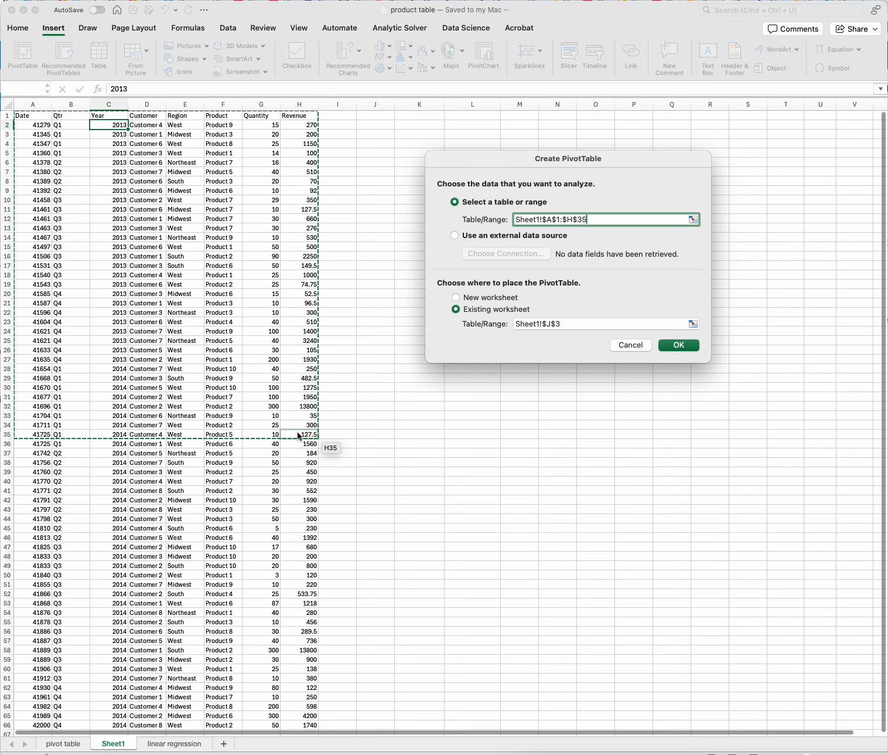
pyautogui.scroll(-5, 298, 434)
pyautogui.scroll(-1, 297, 435)
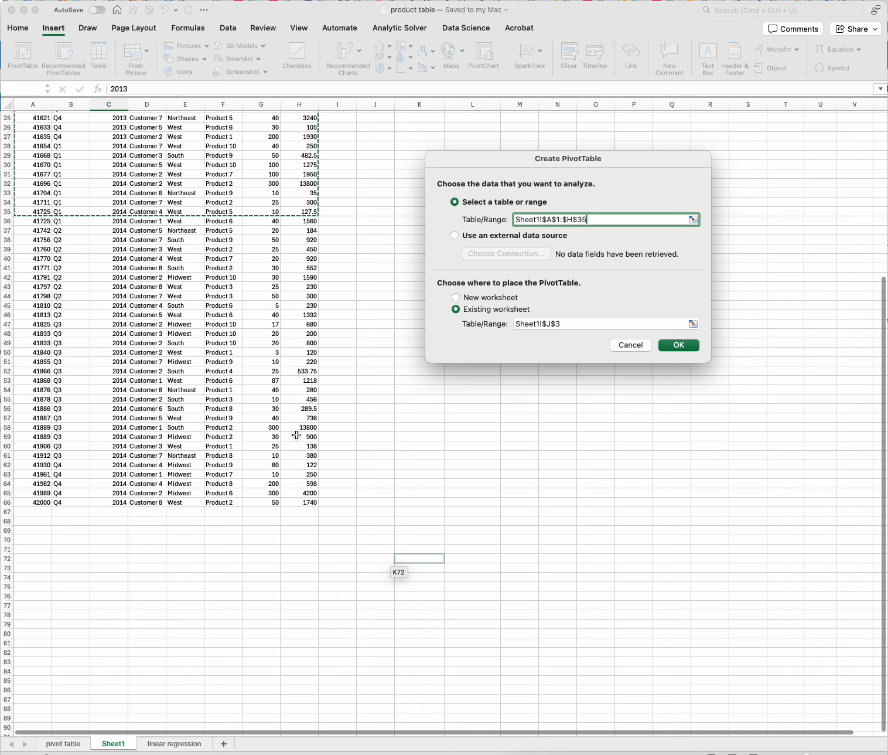
pyautogui.keyDown('shift'); pyautogui.click(305, 502); pyautogui.keyUp('shift')
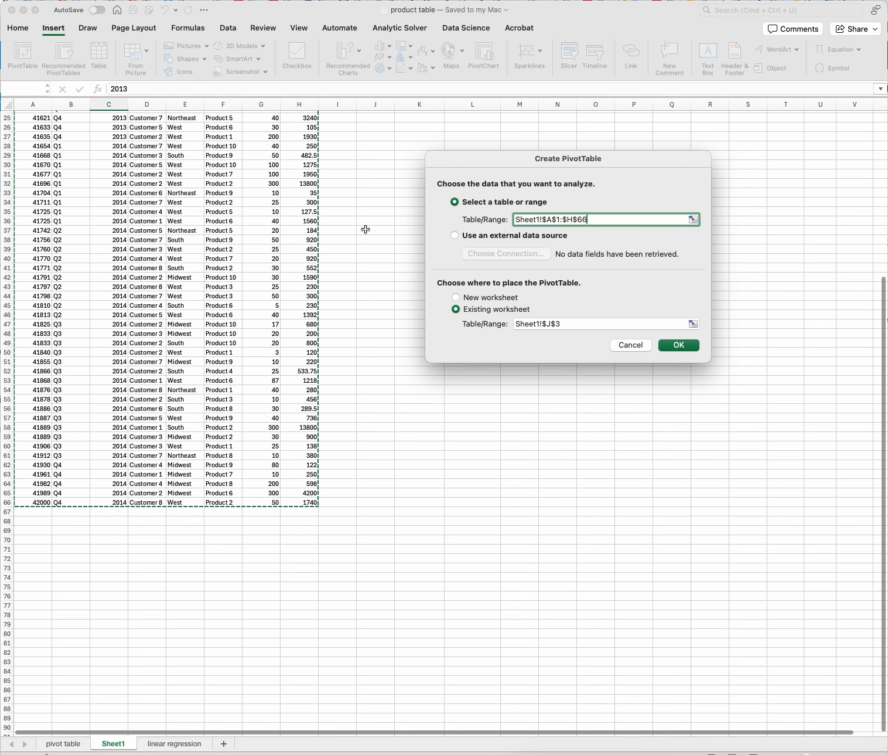
pyautogui.scroll(5, 360, 220)
pyautogui.scroll(-1, 356, 216)
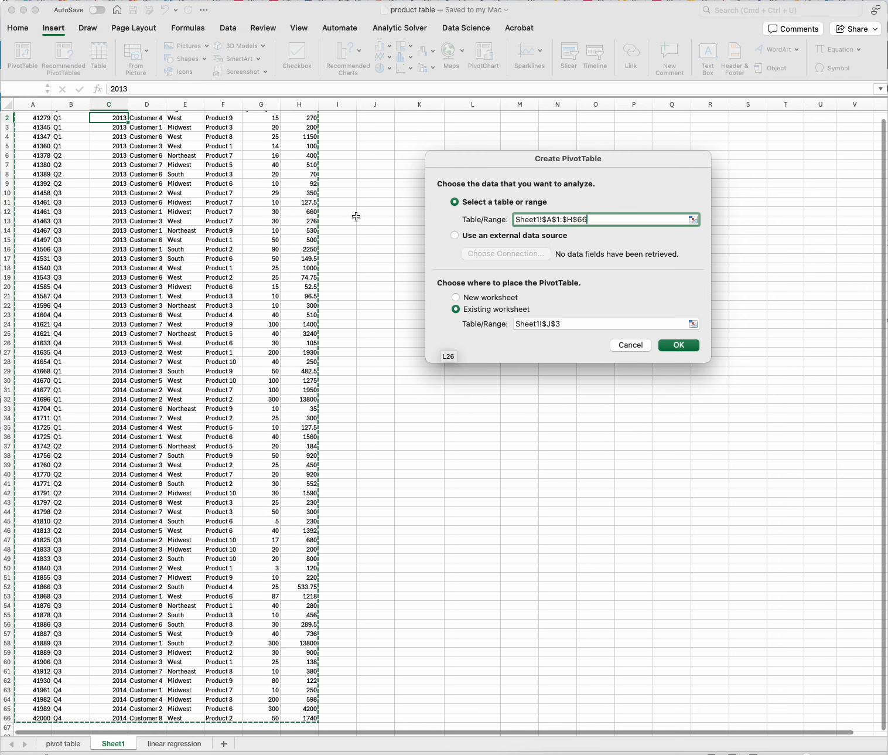
pyautogui.scroll(1, 293, 229)
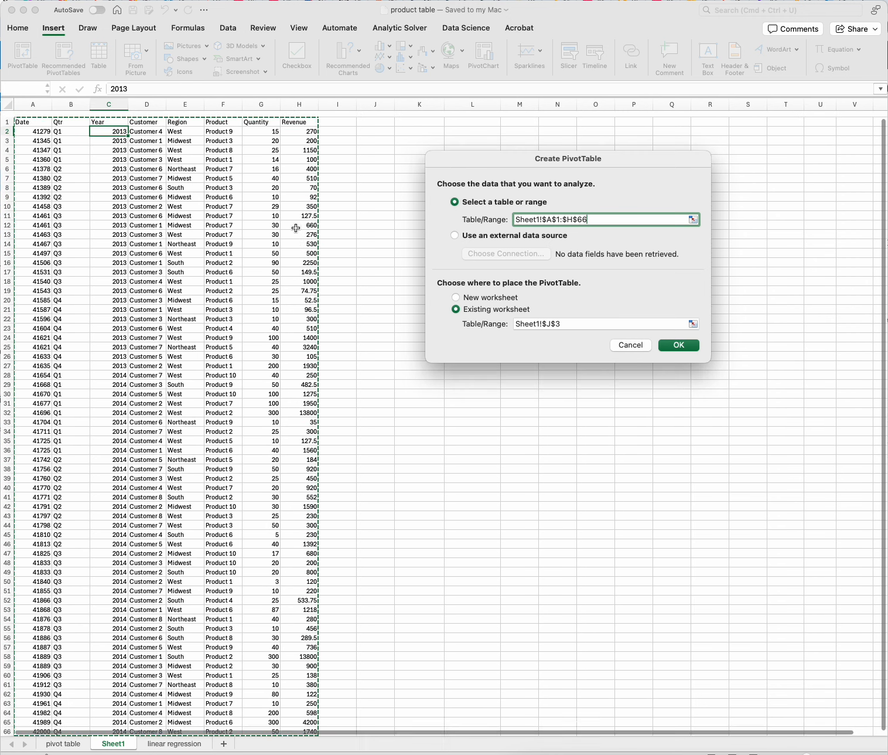
# Step: Set the PivotTable's source range to A1:H66 on Sheet1 and create the PivotTable
pyautogui.click(29, 114)
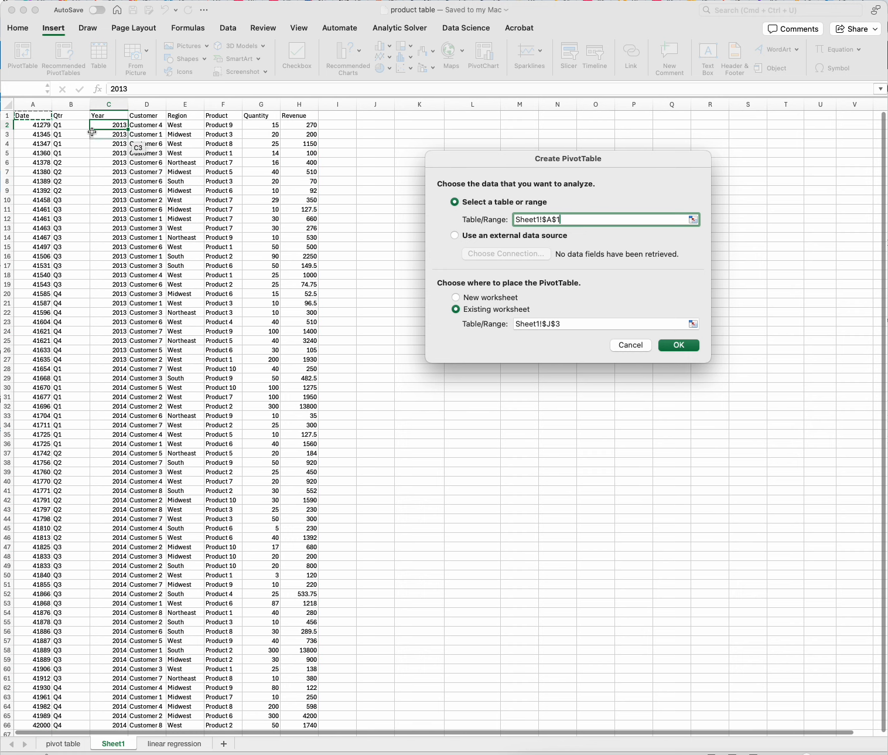
pyautogui.press('super+shift+Down')
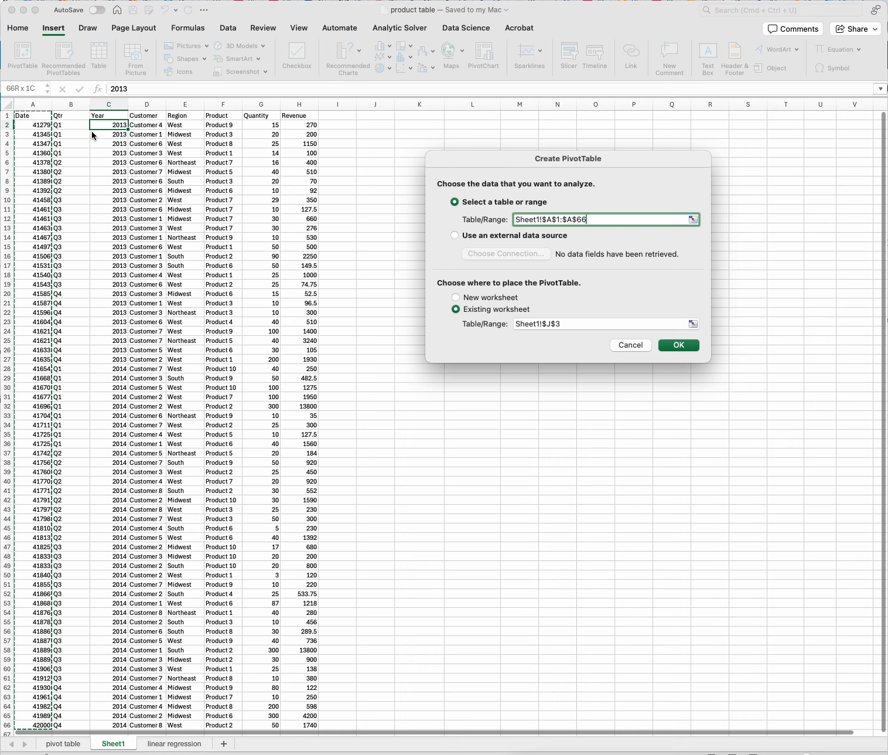
pyautogui.press('super+shift+Right')
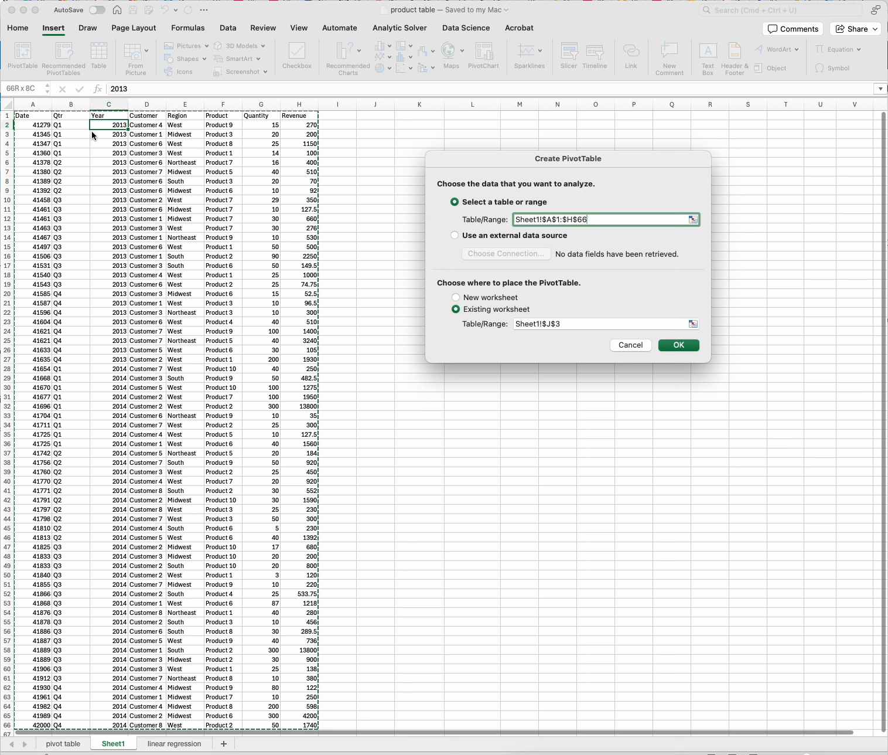
pyautogui.scroll(-5, 146, 176)
pyautogui.scroll(5, 162, 207)
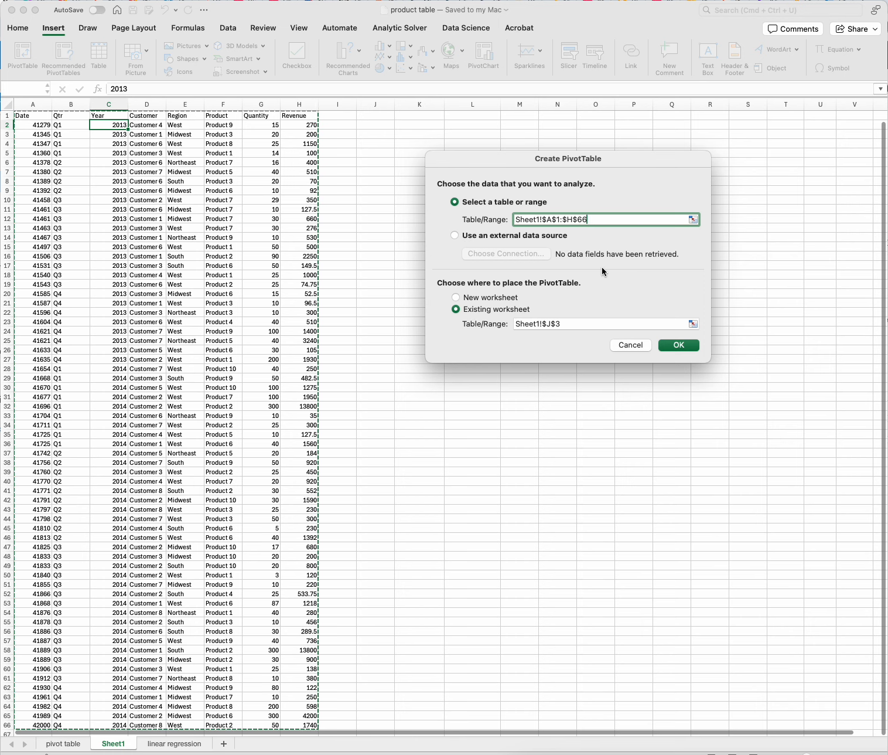
pyautogui.click(680, 345)
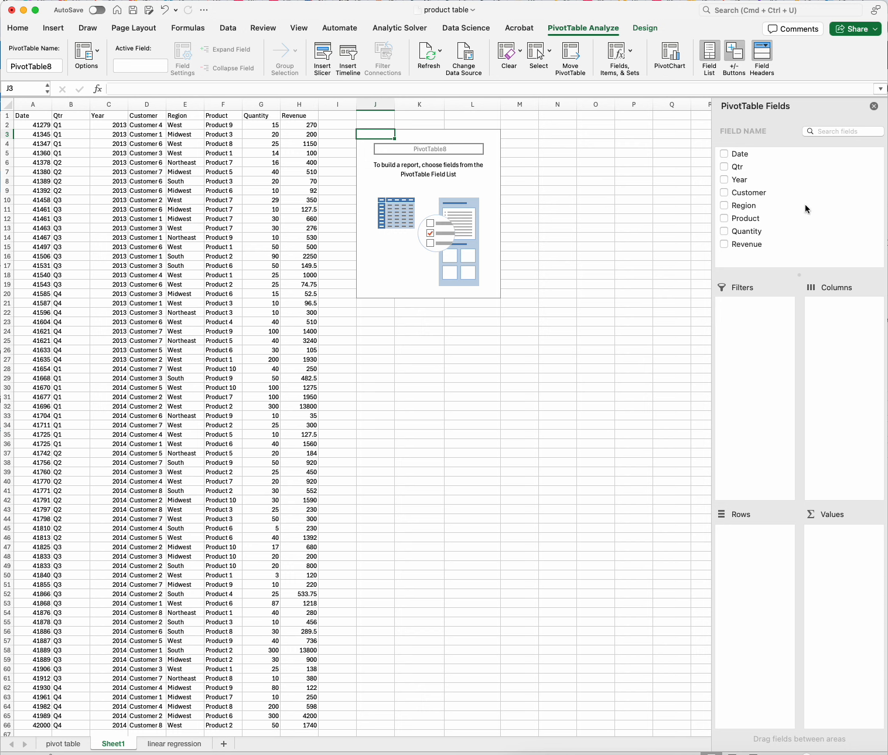
# Step: Try adding the Revenue field to the PivotTable's values and removing it again
pyautogui.click(739, 243)
pyautogui.click(724, 244)
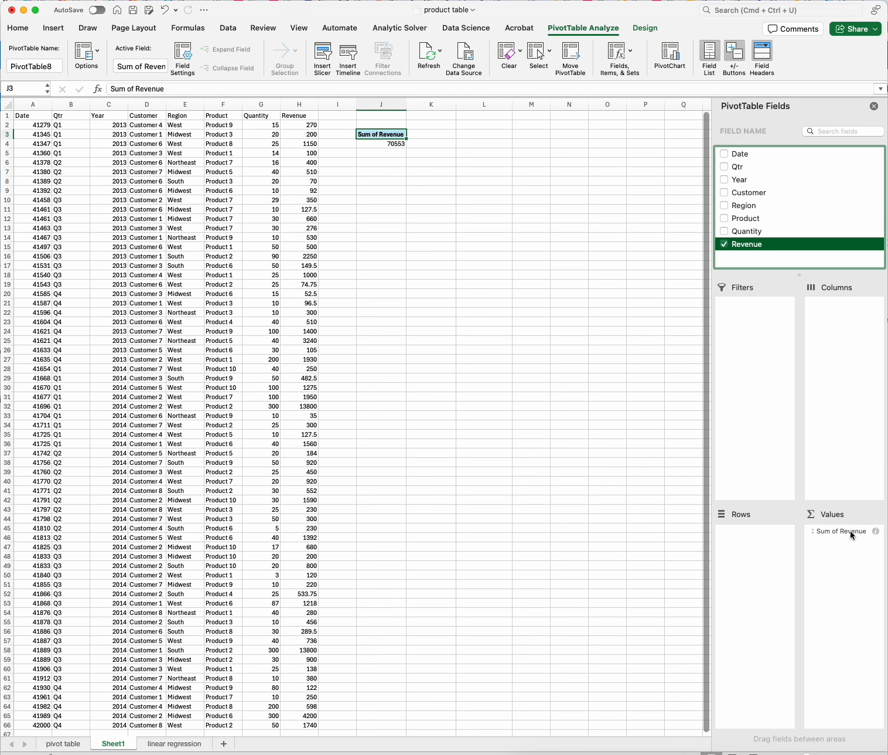
pyautogui.moveTo(850, 530); pyautogui.dragTo(828, 258)
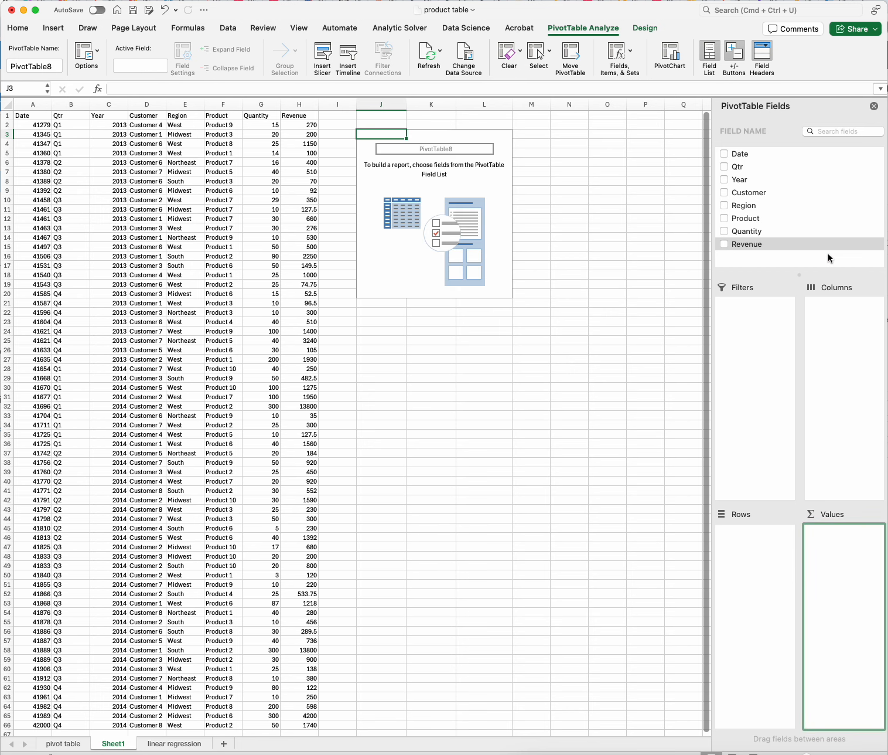
pyautogui.click(725, 243)
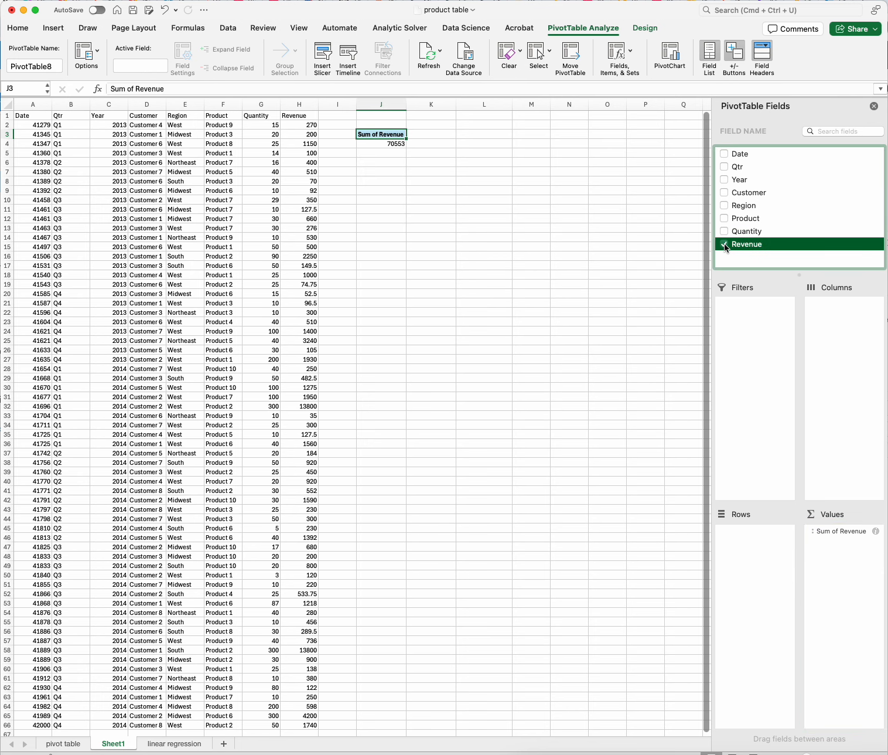
pyautogui.click(724, 244)
# Step: Summarize Revenue as a sum in the PivotTable's values, with Region as the row field
pyautogui.moveTo(769, 246); pyautogui.dragTo(846, 549)
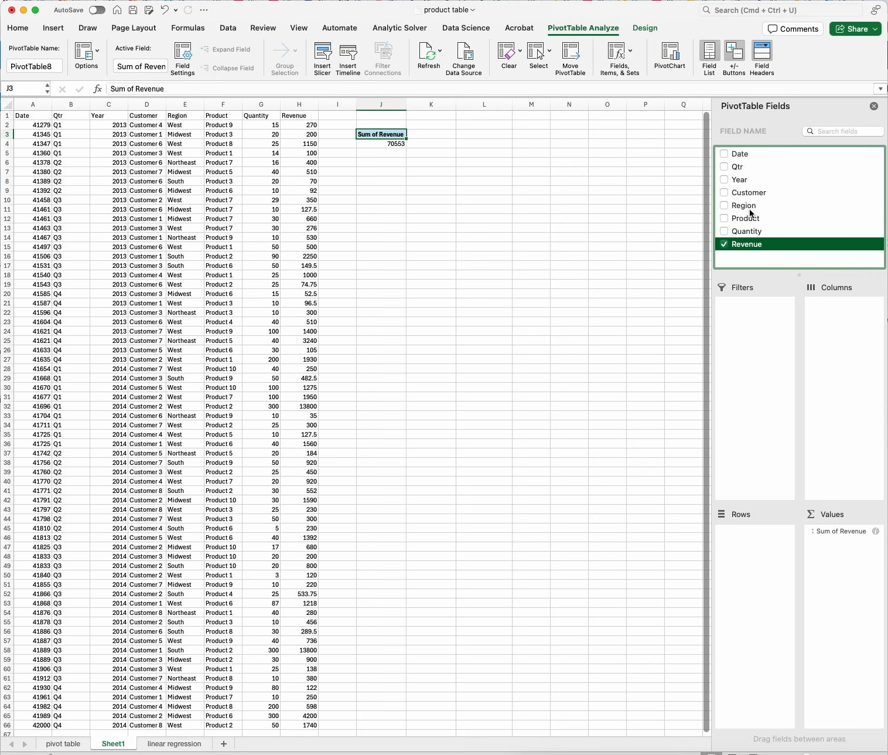
pyautogui.click(723, 205)
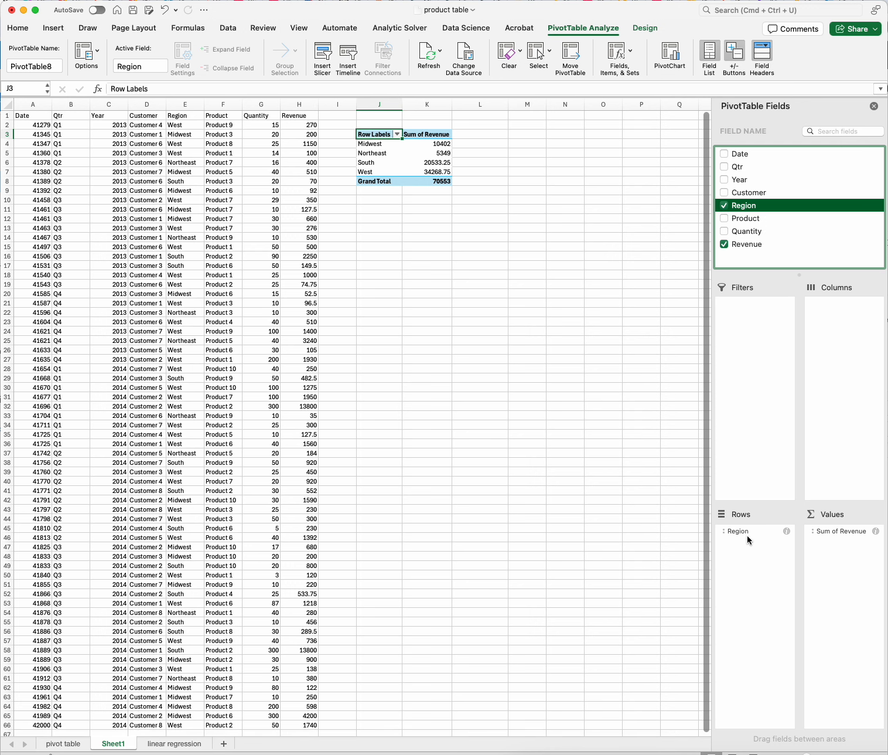
pyautogui.moveTo(741, 535); pyautogui.dragTo(838, 409)
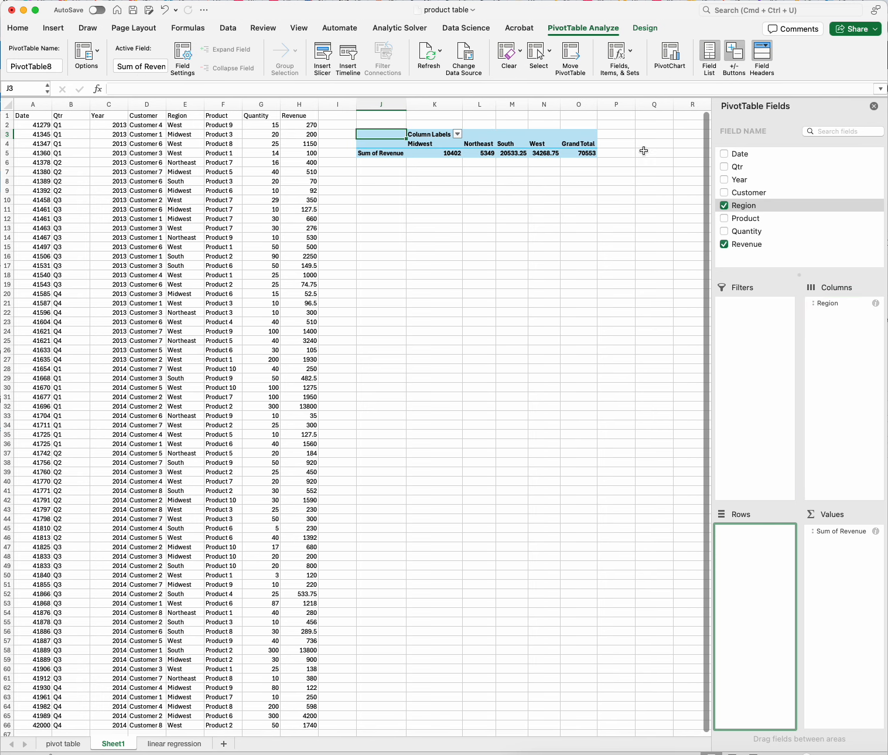
pyautogui.moveTo(832, 305); pyautogui.dragTo(765, 569)
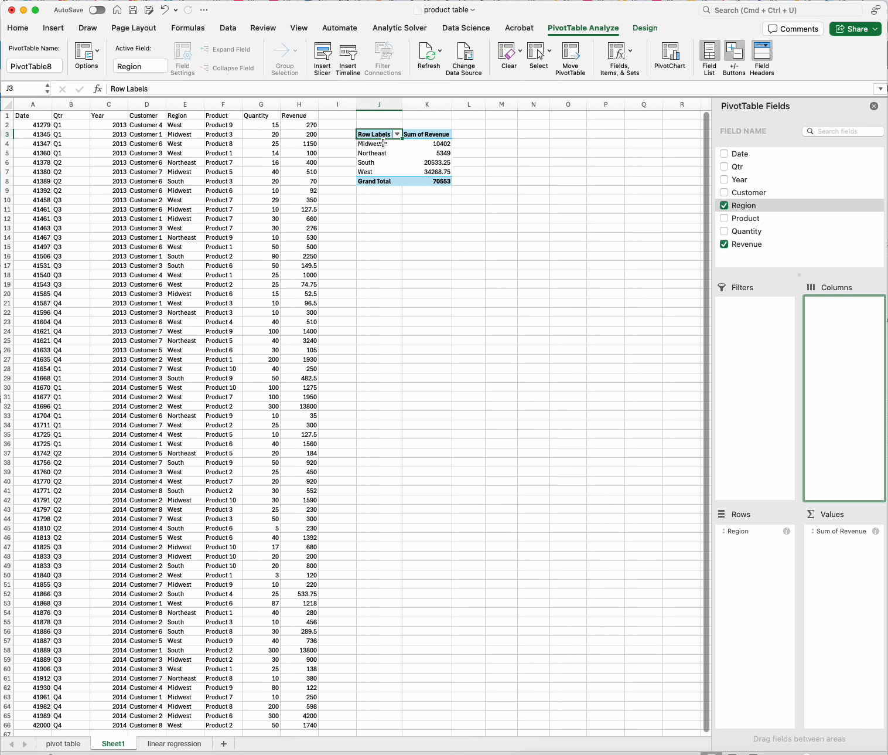
# Step: Add Qtr as the PivotTable's column field, splitting each region's revenue by quarter
pyautogui.click(728, 167)
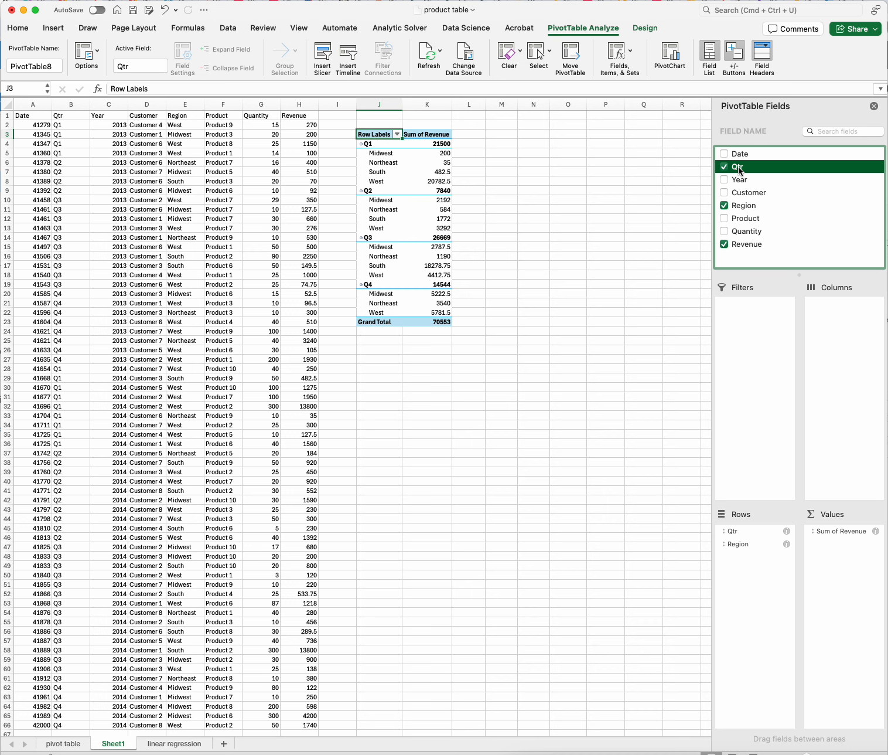
pyautogui.moveTo(738, 166); pyautogui.dragTo(846, 308)
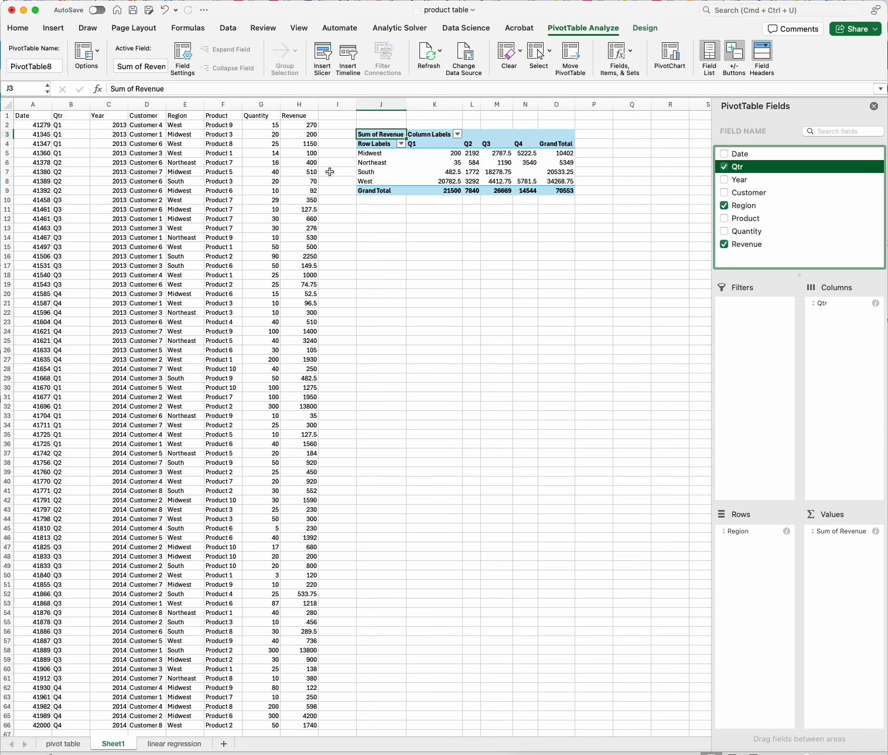
pyautogui.click(386, 154)
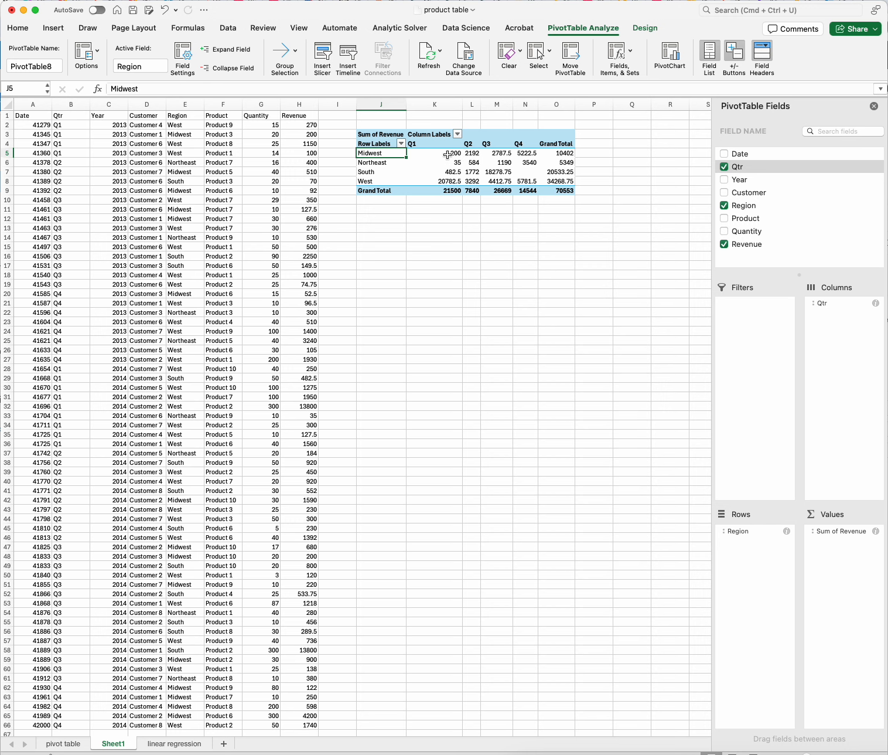
# Step: Examine the region totals, the quarter totals and the overall grand total in the revenue PivotTable
pyautogui.click(561, 153)
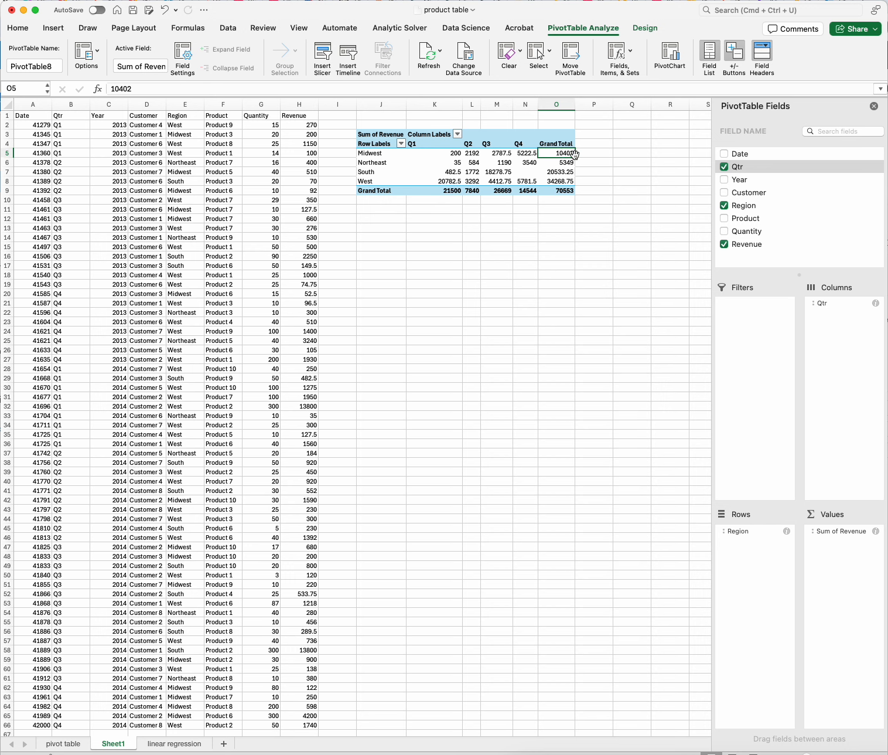
pyautogui.click(448, 191)
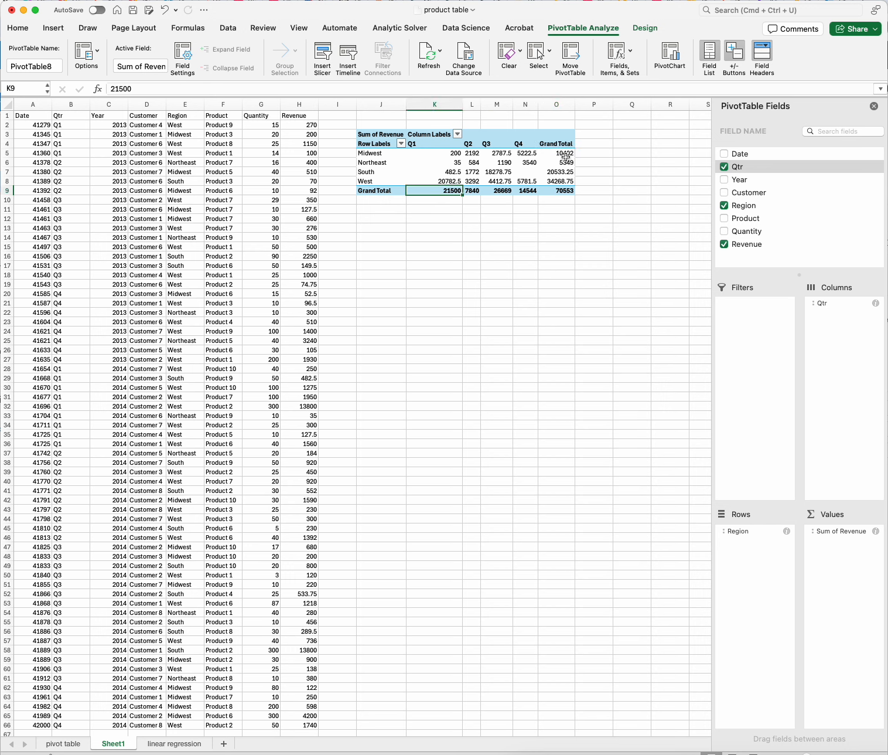
pyautogui.click(373, 154)
pyautogui.click(556, 153)
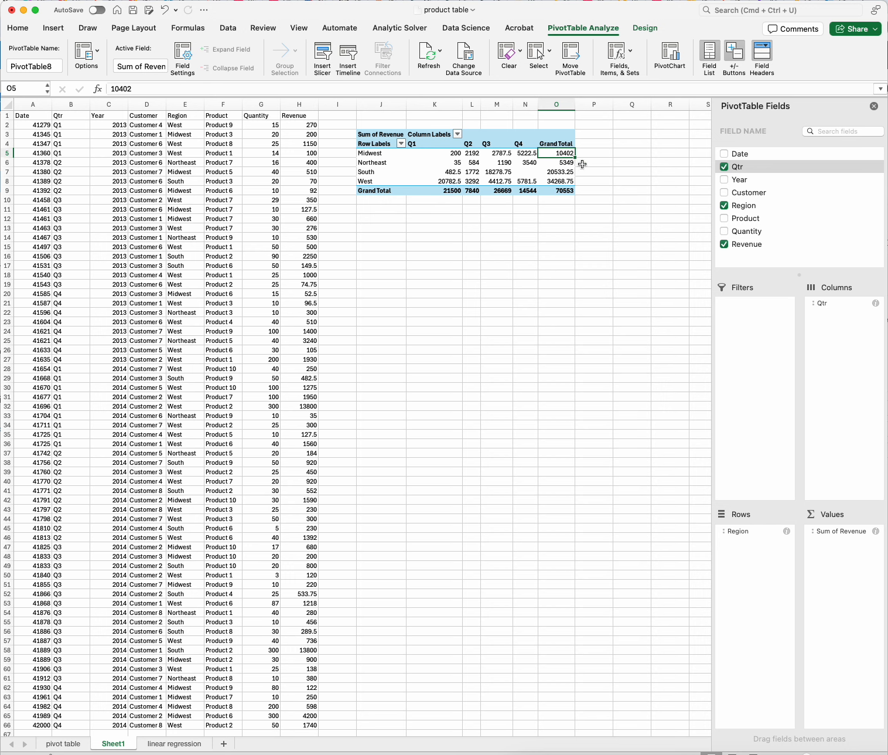
pyautogui.click(436, 192)
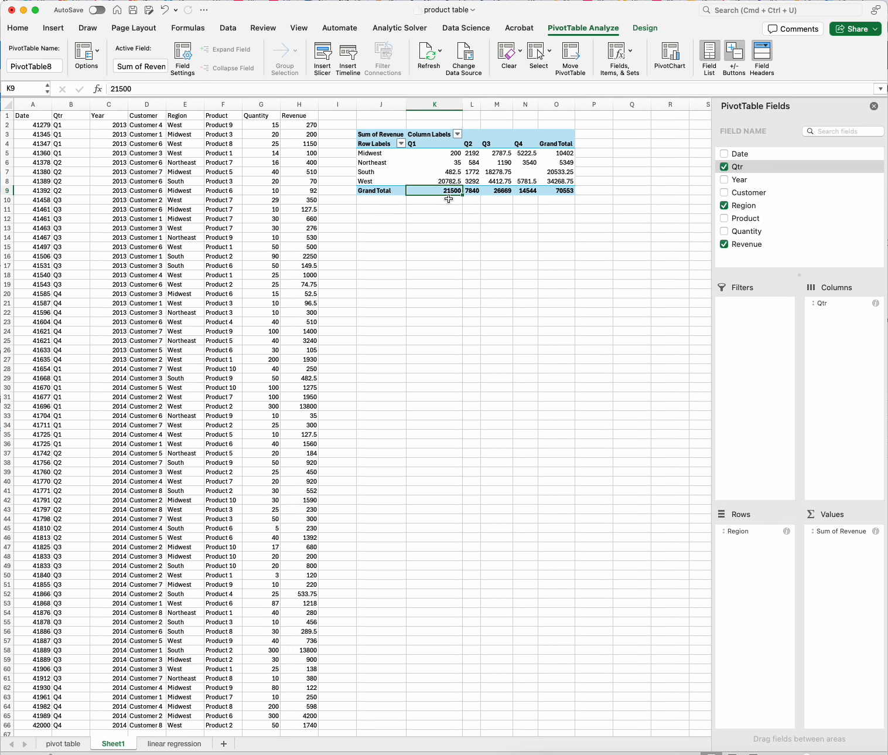
pyautogui.click(562, 191)
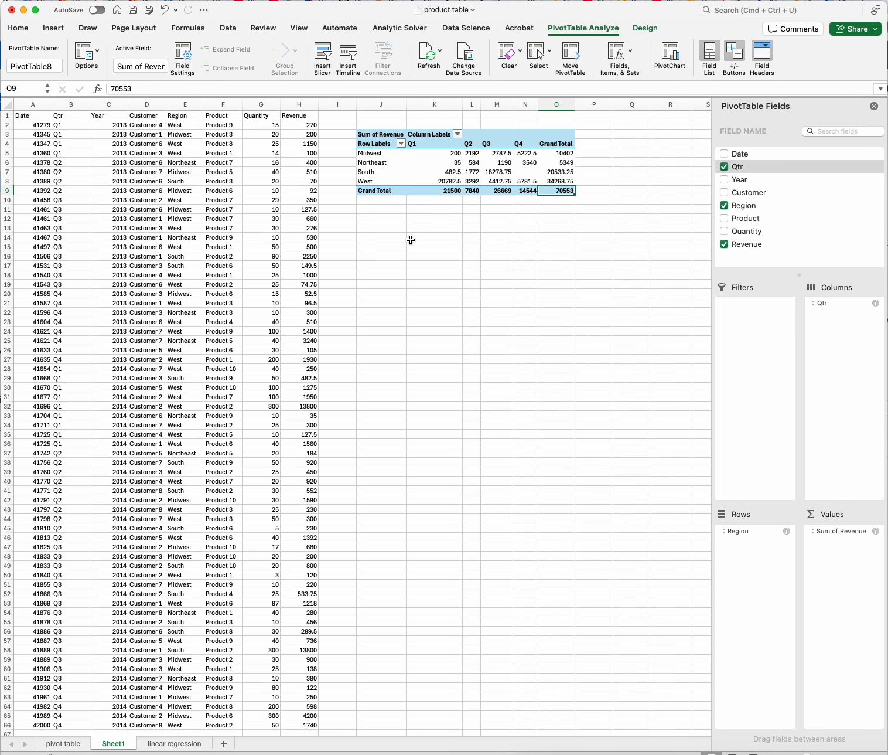
# Step: Start creating a PivotChart from cell J13, below the revenue PivotTable
pyautogui.click(386, 230)
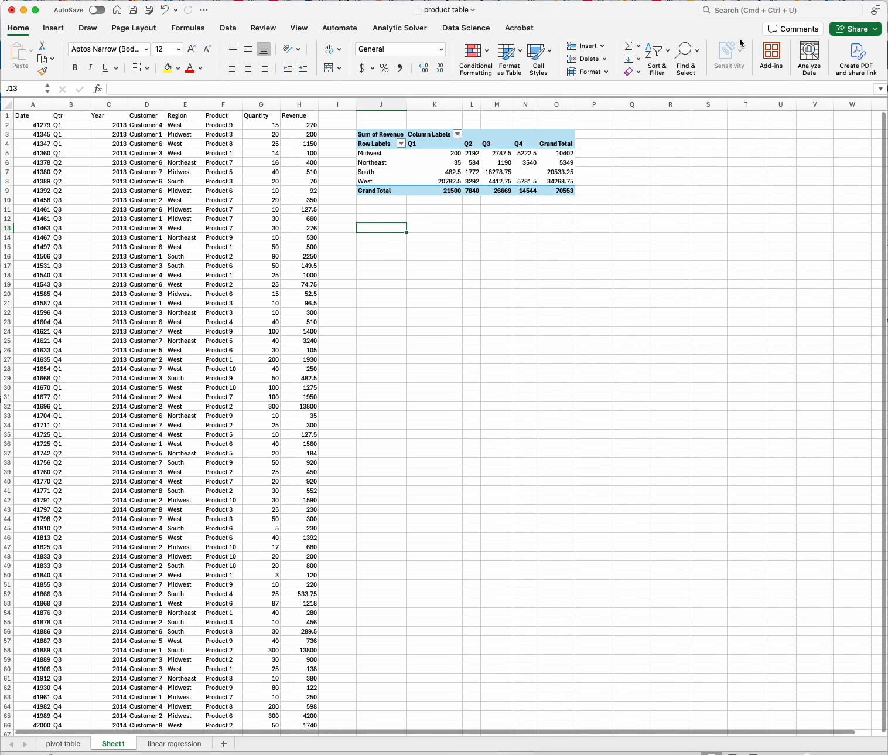
pyautogui.click(54, 28)
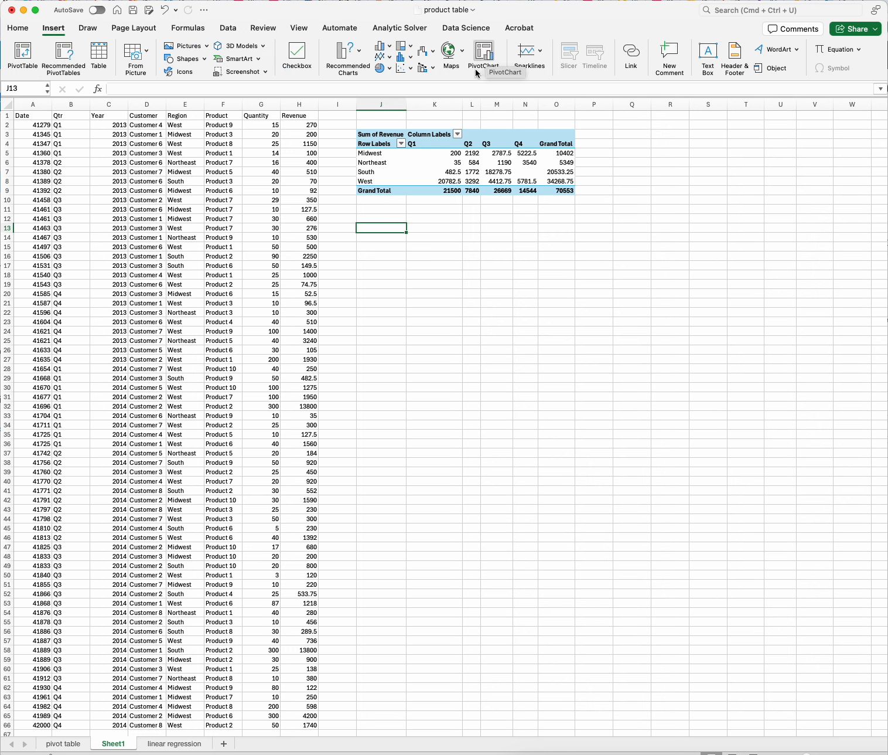
pyautogui.click(488, 49)
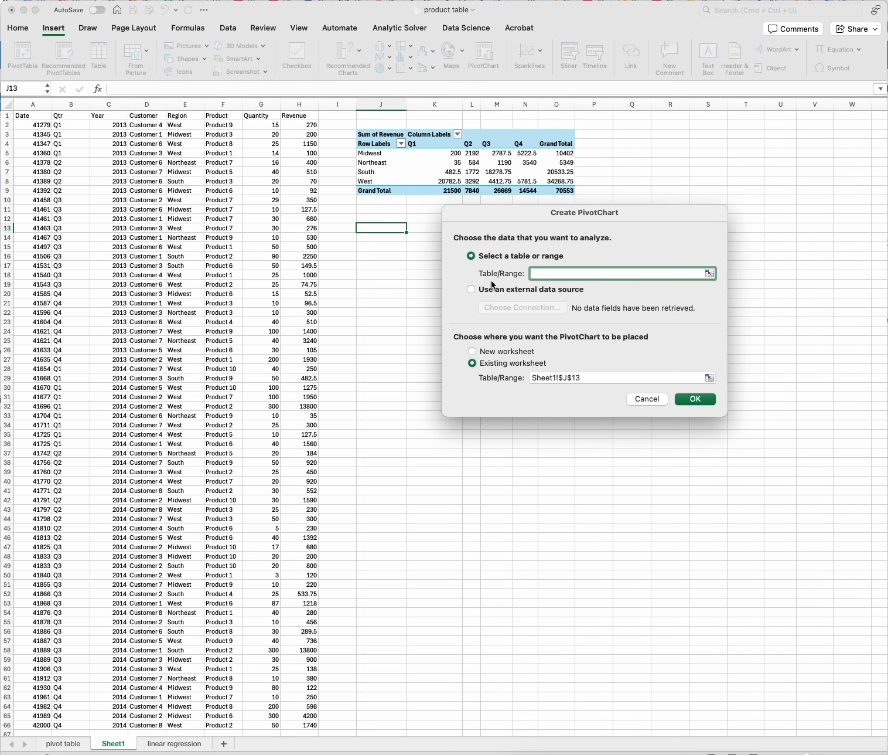
pyautogui.click(28, 115)
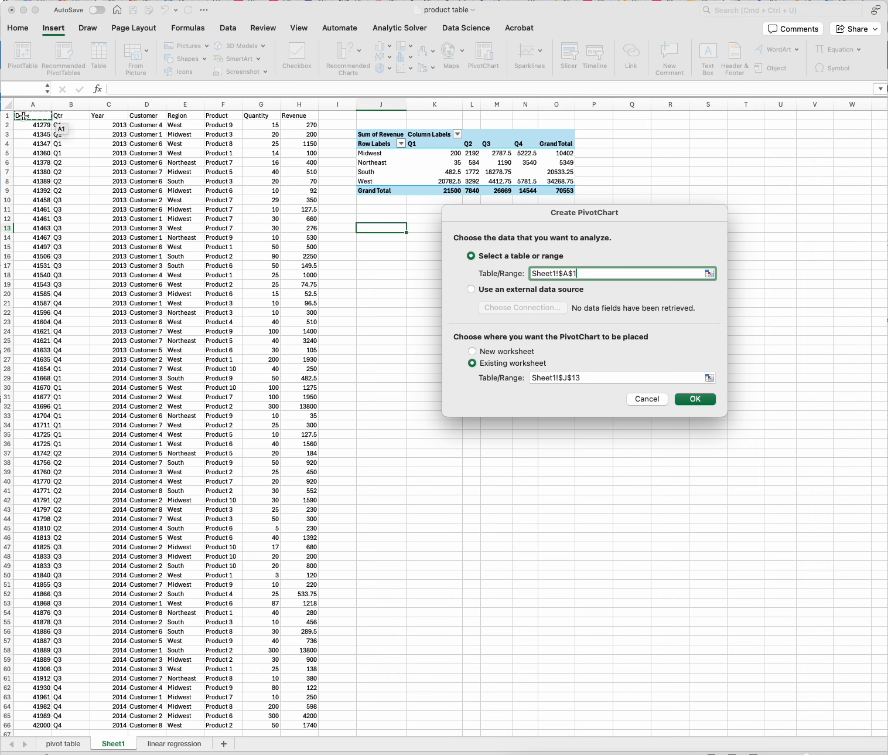
pyautogui.press('super+shift+Down')
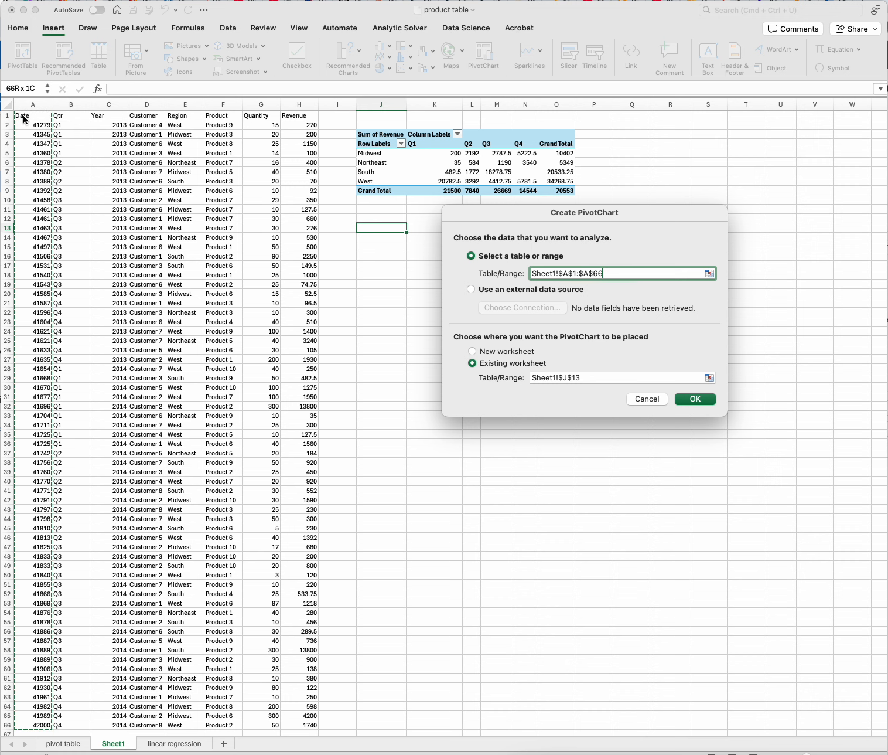
pyautogui.press('super+shift+Right')
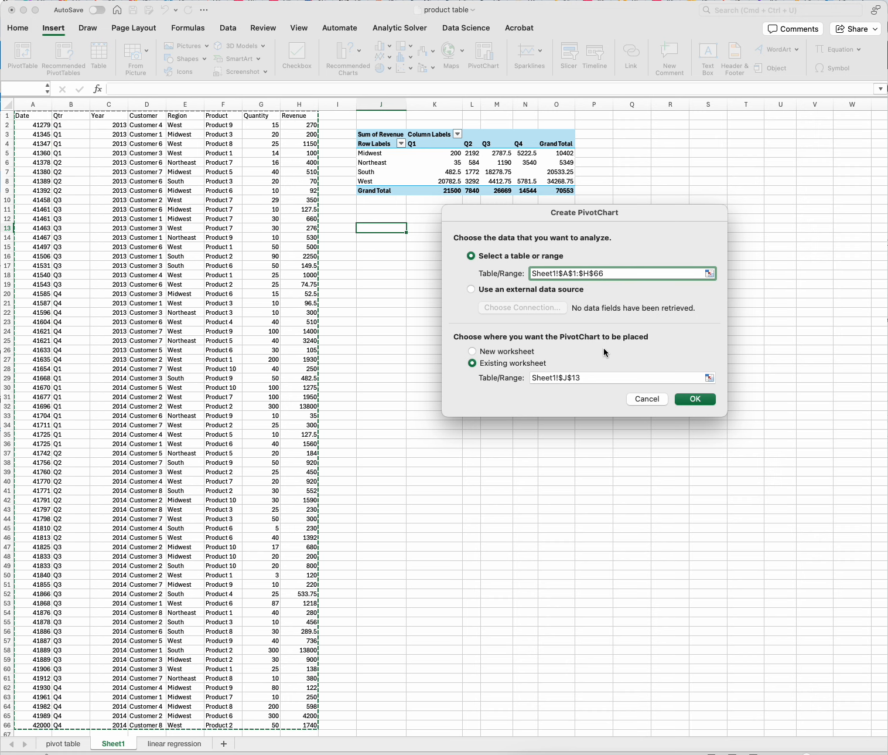
pyautogui.click(389, 220)
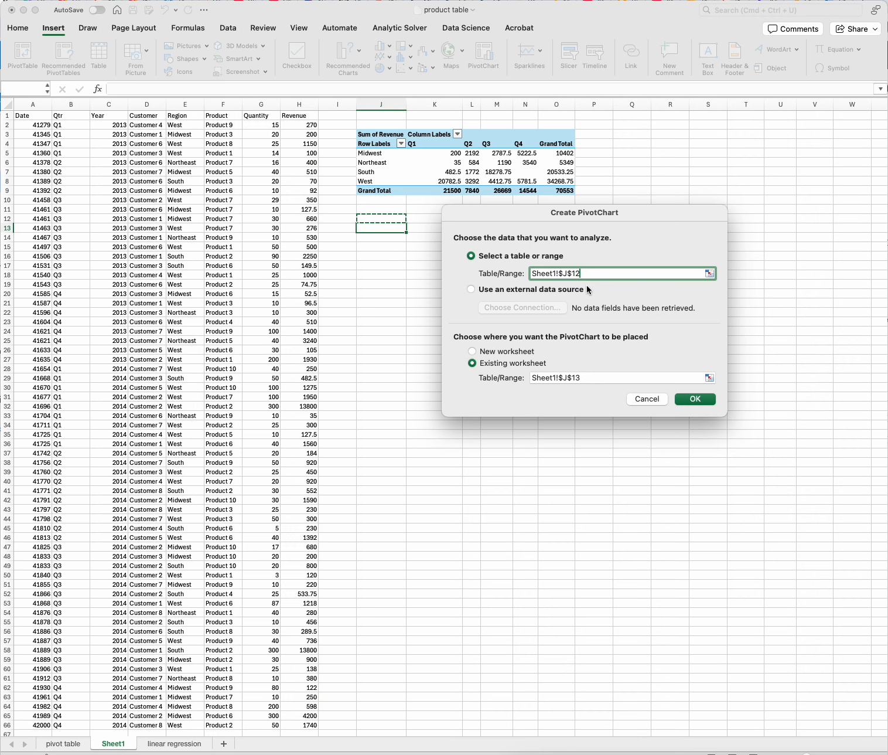
pyautogui.moveTo(594, 279); pyautogui.dragTo(512, 273)
pyautogui.press('BackSpace')
# Step: Set the PivotChart's source range to A1:H66 on Sheet1, place it at cell J12 and create it
pyautogui.click(33, 117)
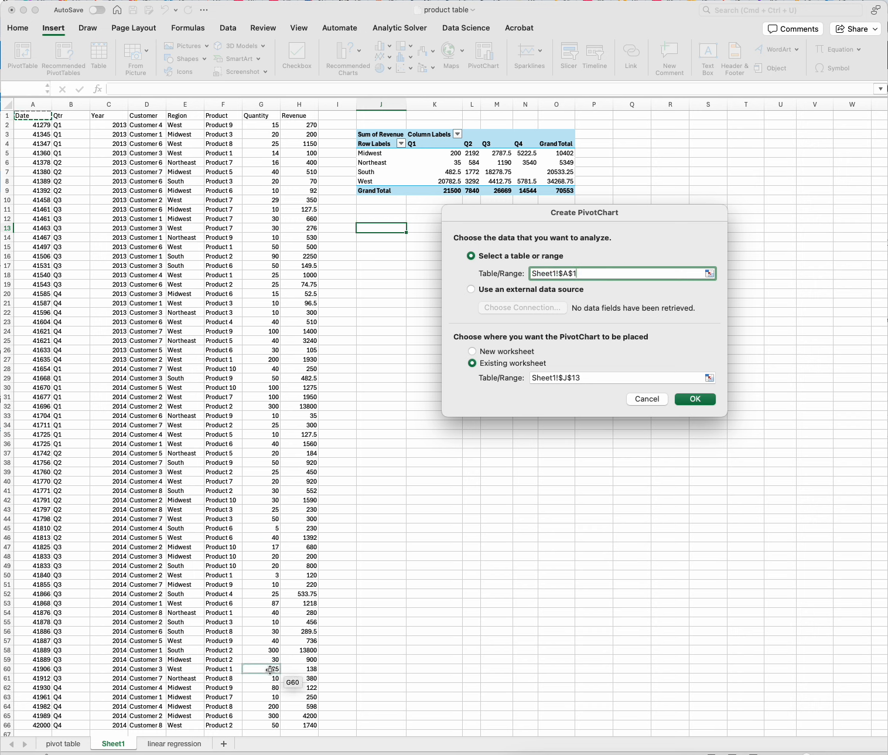
pyautogui.press('super+shift+Down')
pyautogui.press('super+shift+Right')
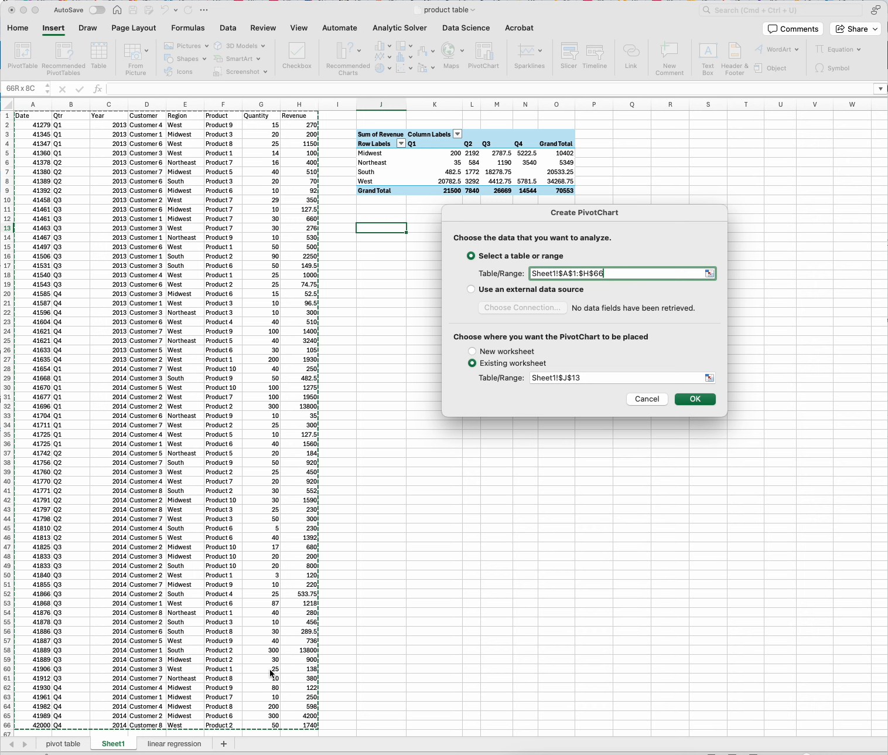
pyautogui.click(592, 378)
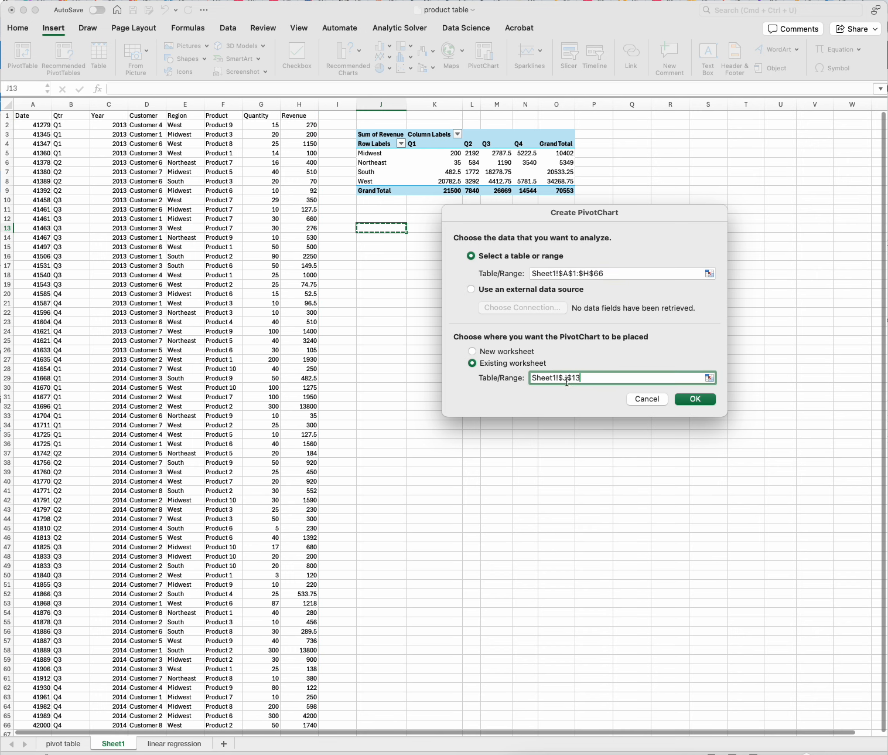
pyautogui.click(385, 219)
pyautogui.click(695, 398)
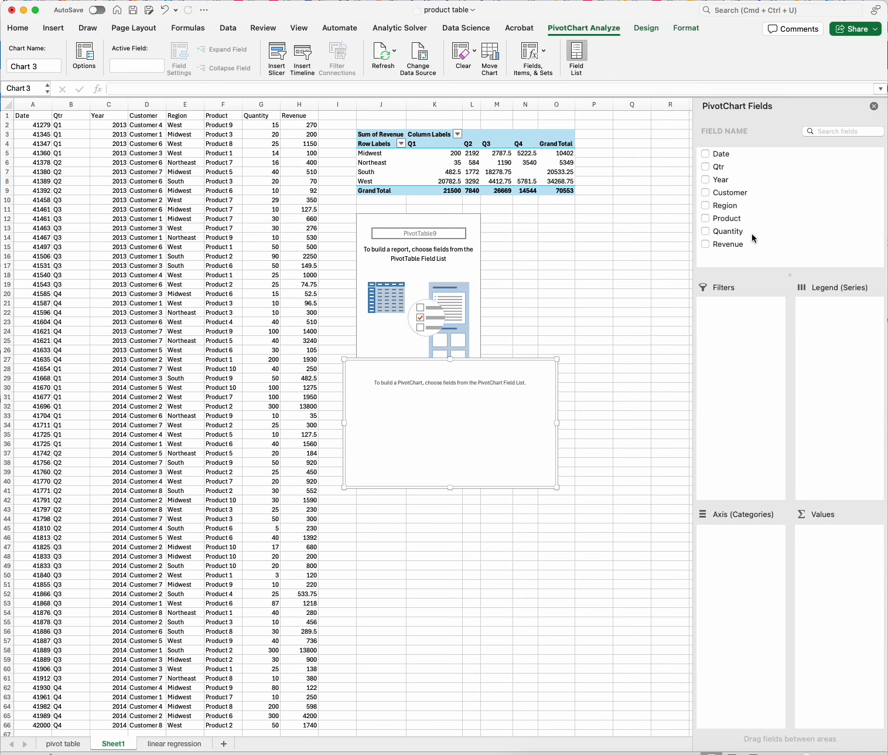
# Step: Chart the sum of Revenue in the PivotChart with Customer as the axis category
pyautogui.click(727, 244)
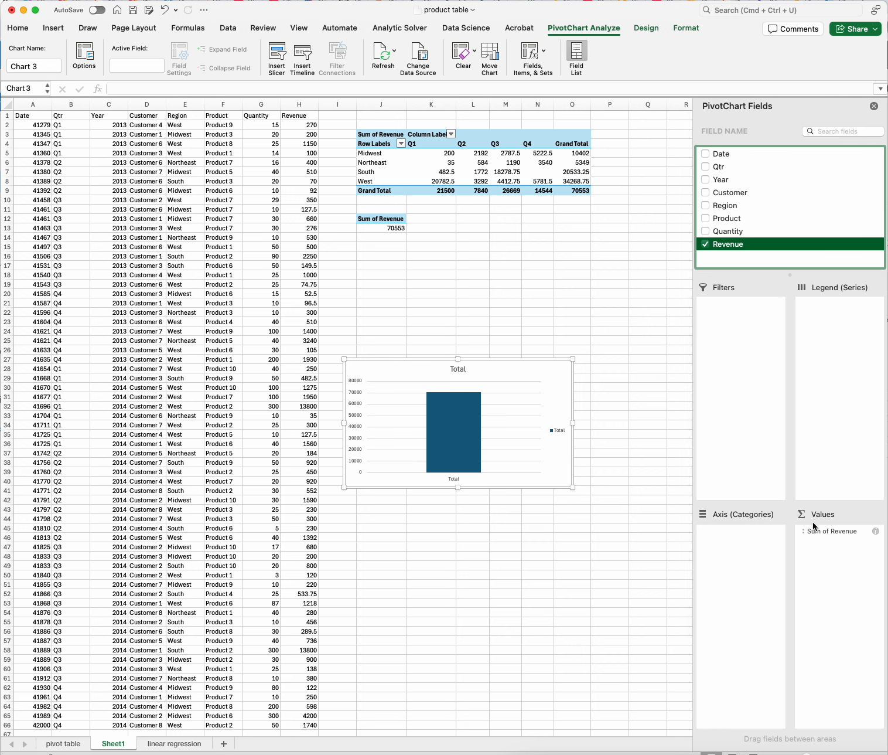
pyautogui.click(722, 197)
pyautogui.click(707, 193)
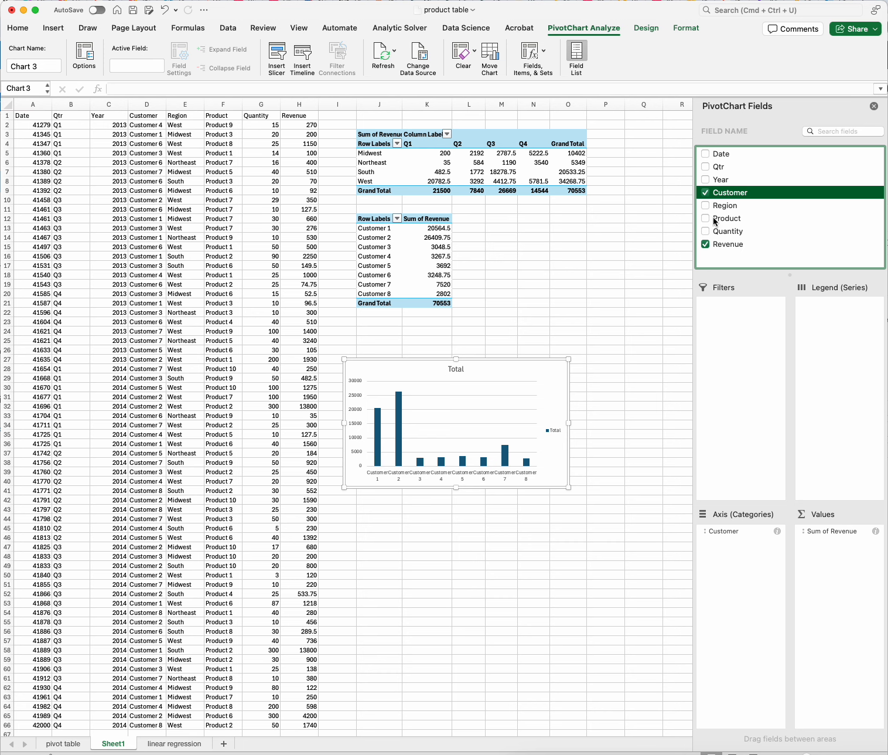
# Step: Add Product as the PivotChart's legend series and enlarge the chart to about twice its area
pyautogui.click(705, 218)
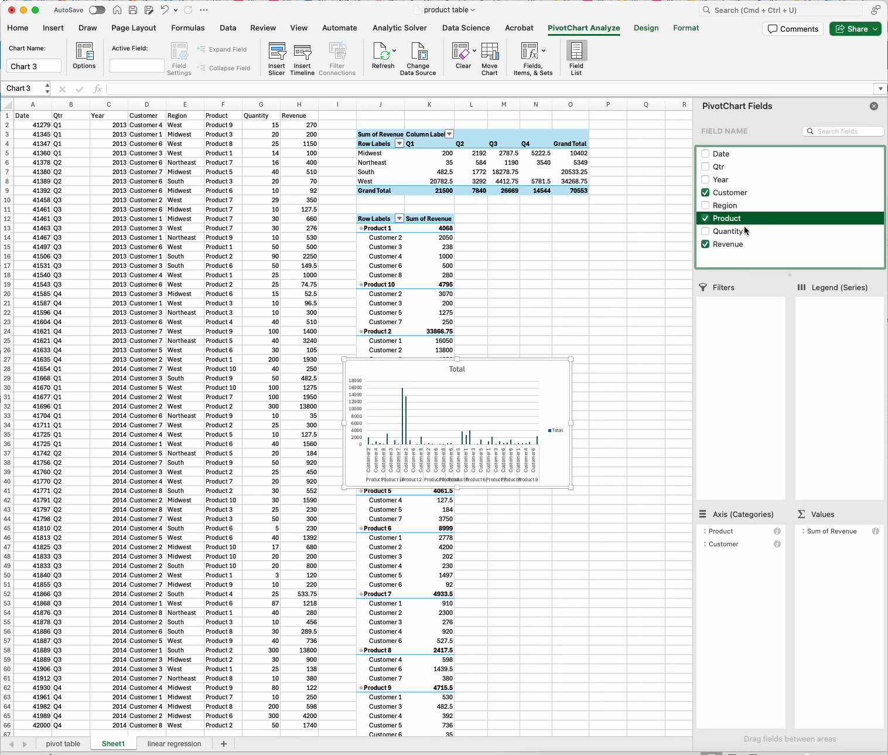
pyautogui.moveTo(717, 532); pyautogui.dragTo(823, 422)
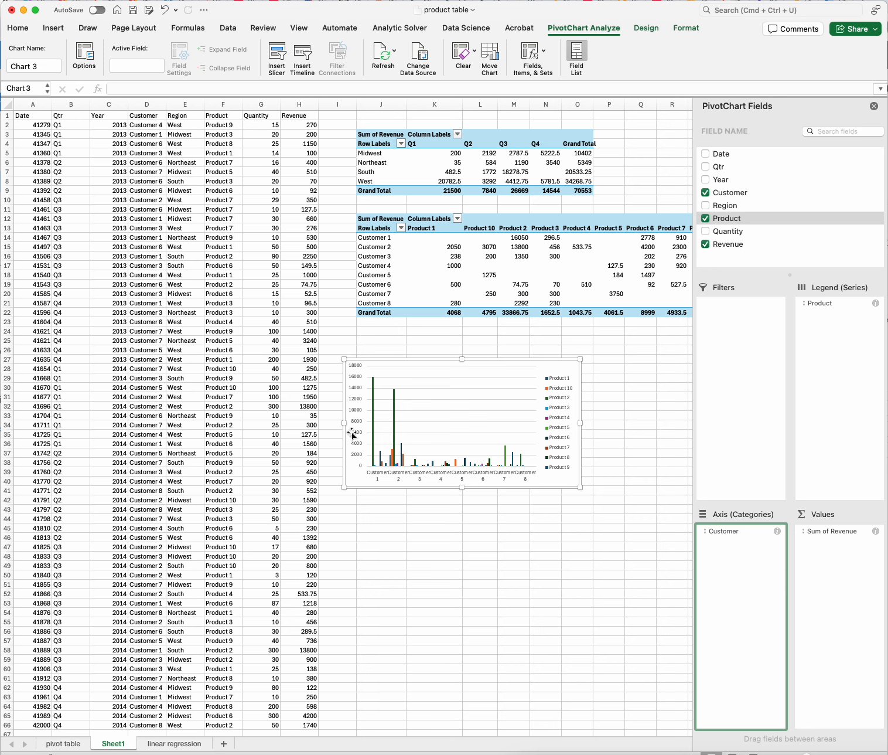
pyautogui.moveTo(580, 487); pyautogui.dragTo(686, 568)
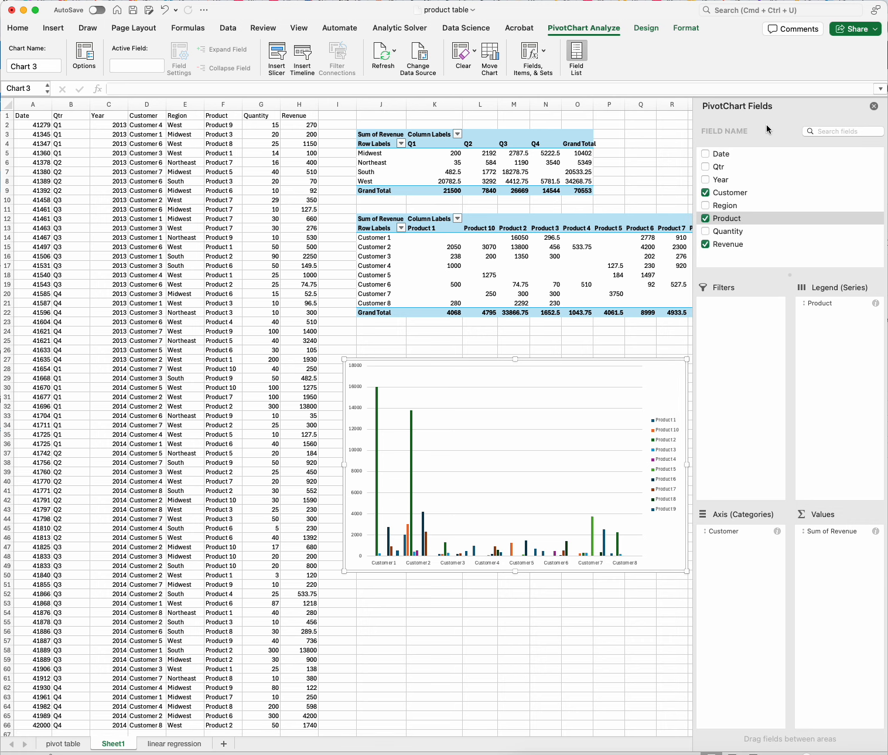
# Step: Examine each customer's revenue by product and the customer grand totals in the second PivotTable
pyautogui.hscroll(5, 530, 276)
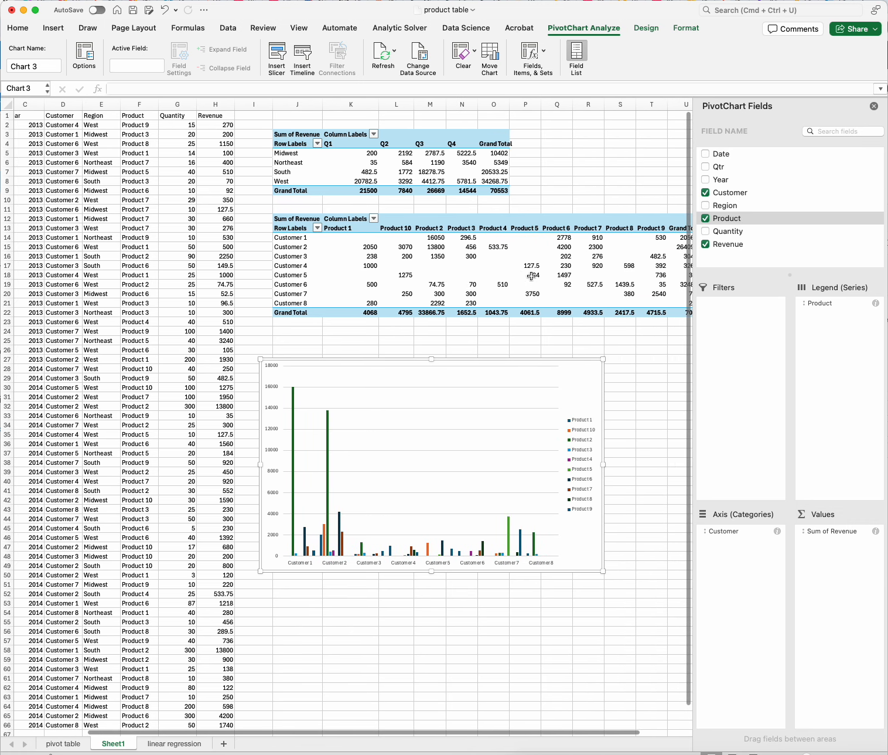
pyautogui.hscroll(2, 530, 276)
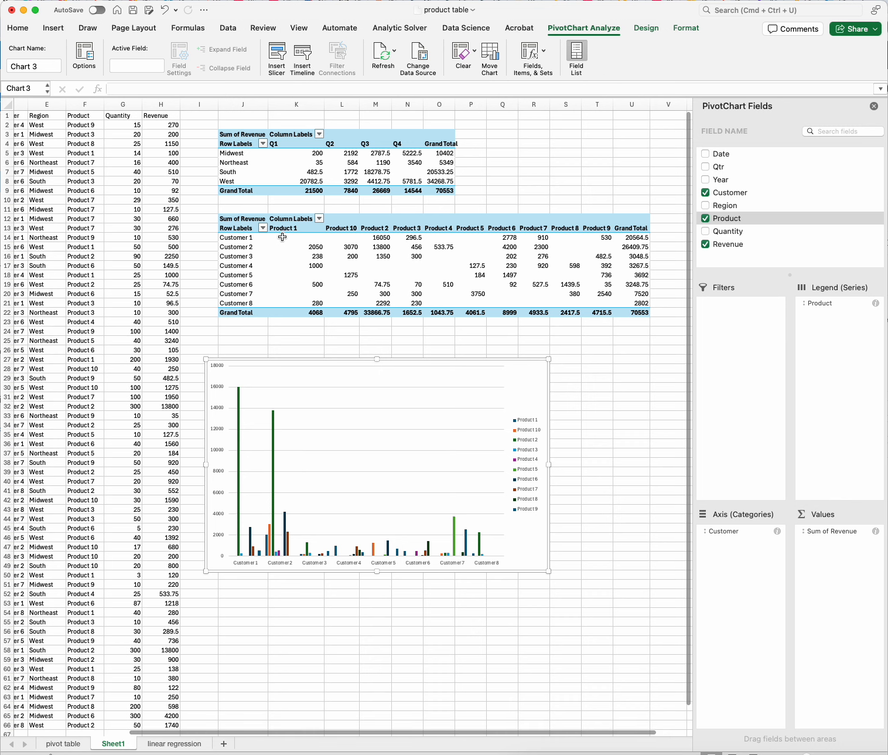
pyautogui.click(243, 236)
pyautogui.click(388, 239)
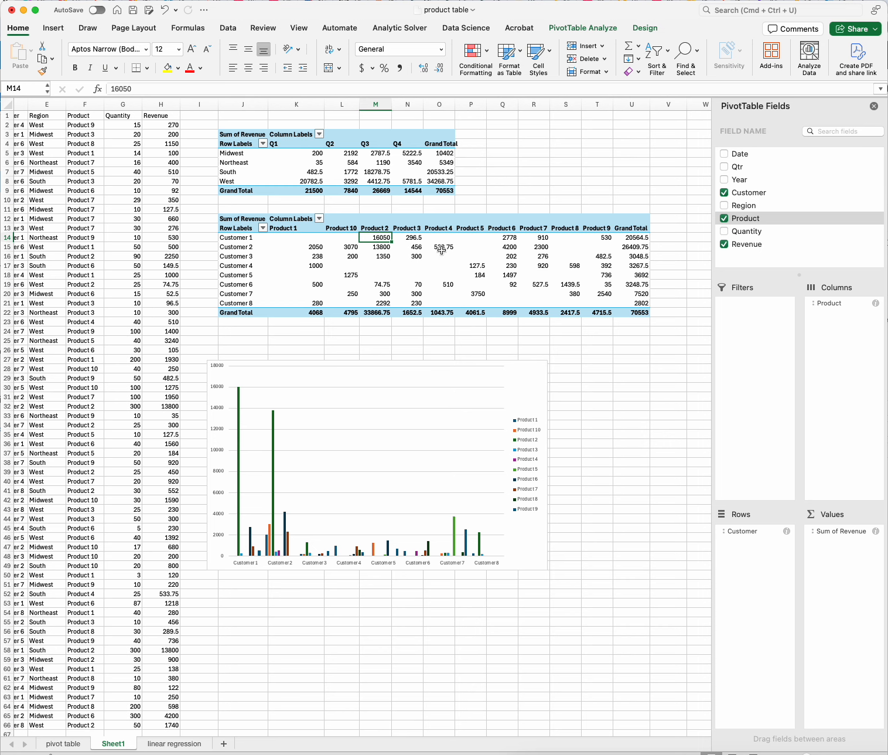
pyautogui.click(640, 247)
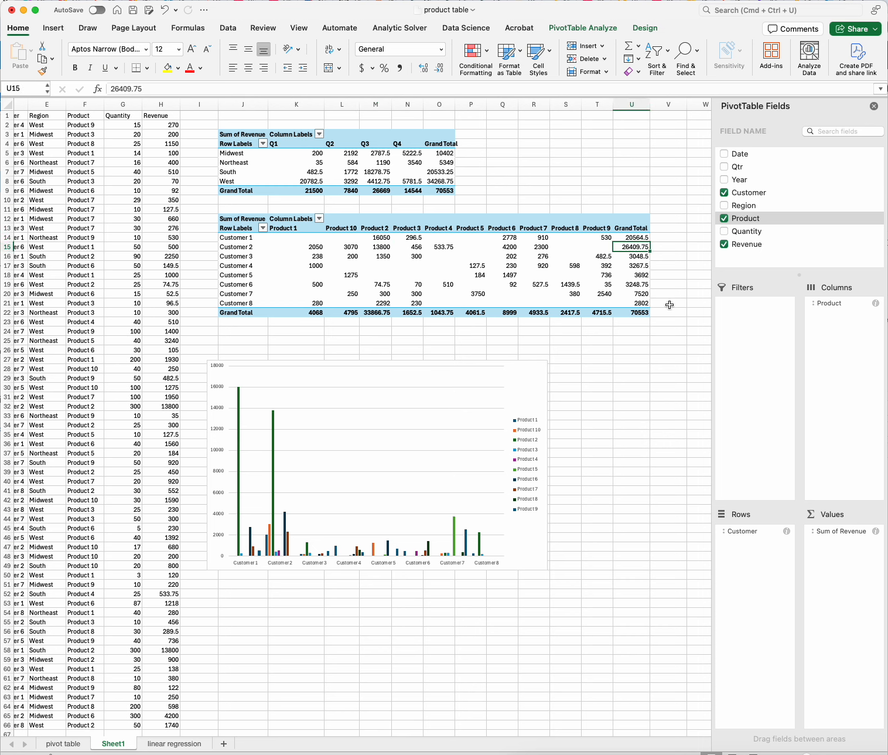
# Step: Replace Product with Region as the PivotChart's legend series
pyautogui.click(768, 218)
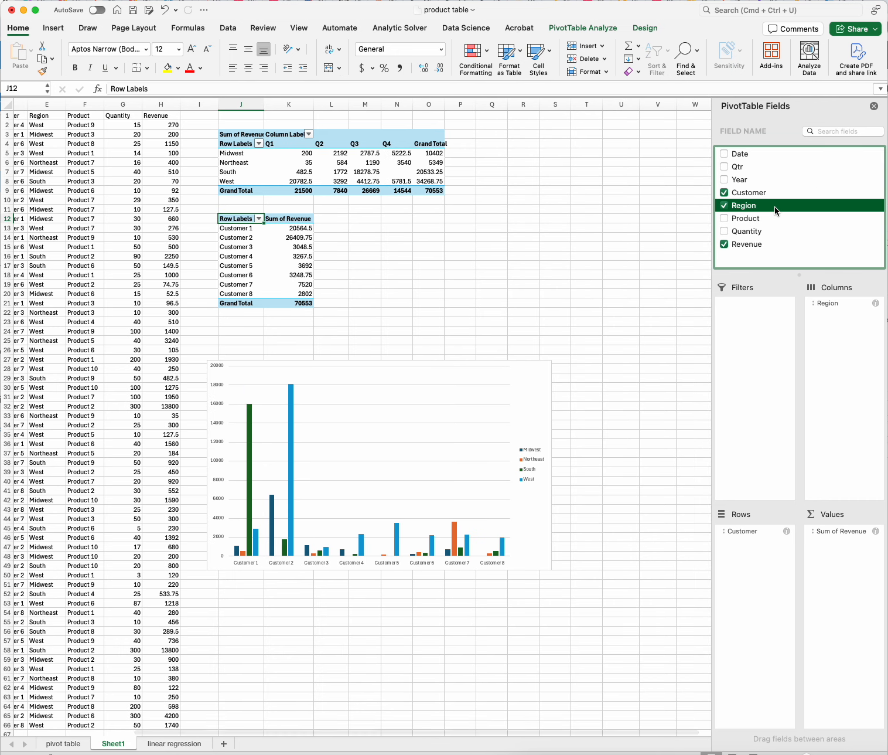
pyautogui.click(460, 377)
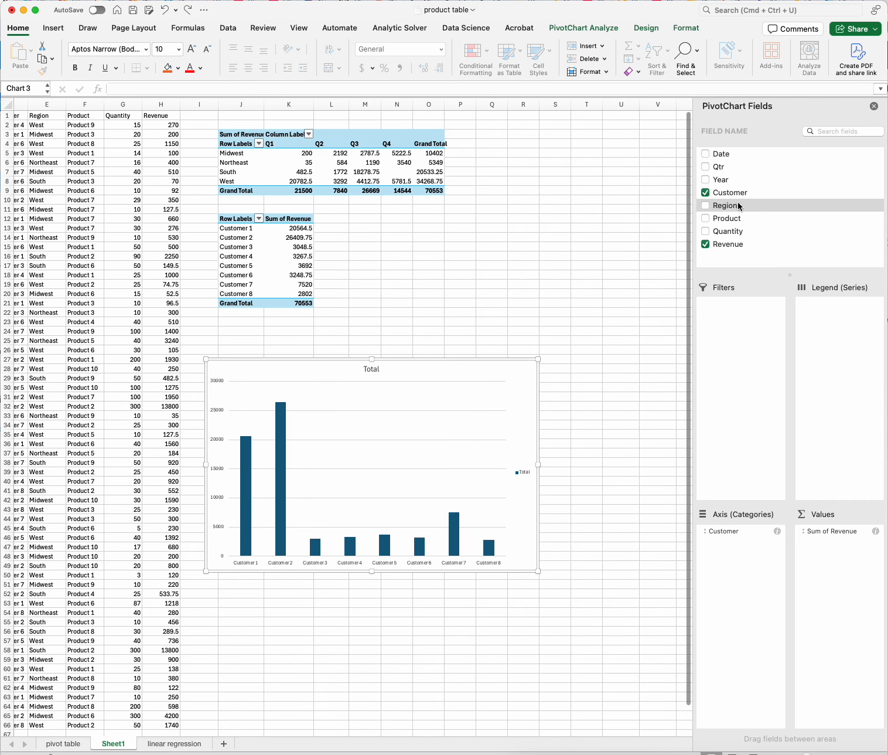
pyautogui.moveTo(725, 209); pyautogui.dragTo(849, 347)
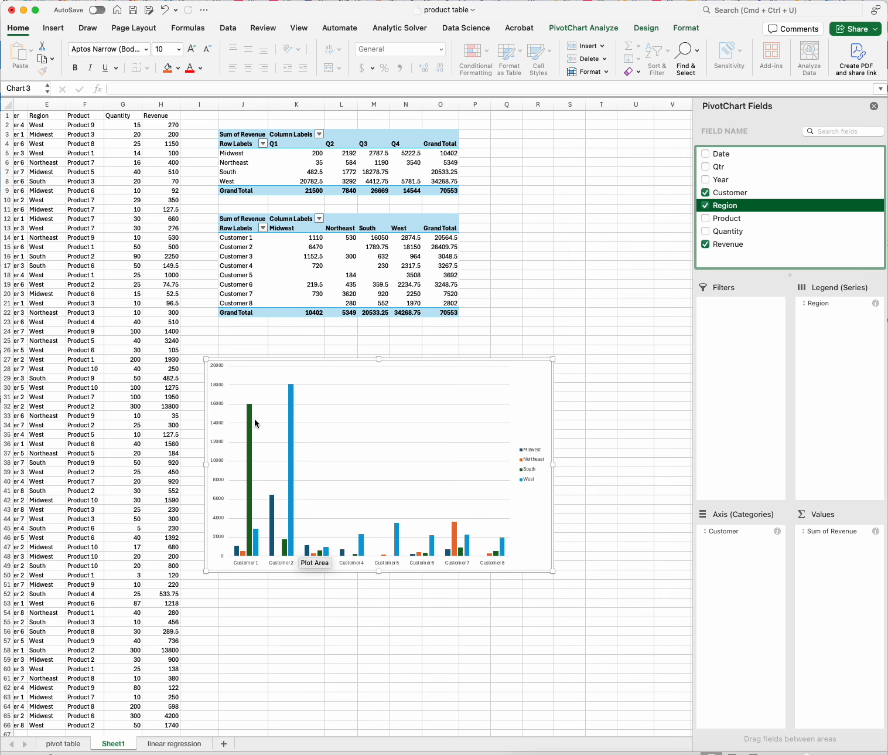
# Step: Examine the revenue bars by customer and region in the PivotChart, and compare the two PivotTables' field layouts
pyautogui.moveTo(249, 410)
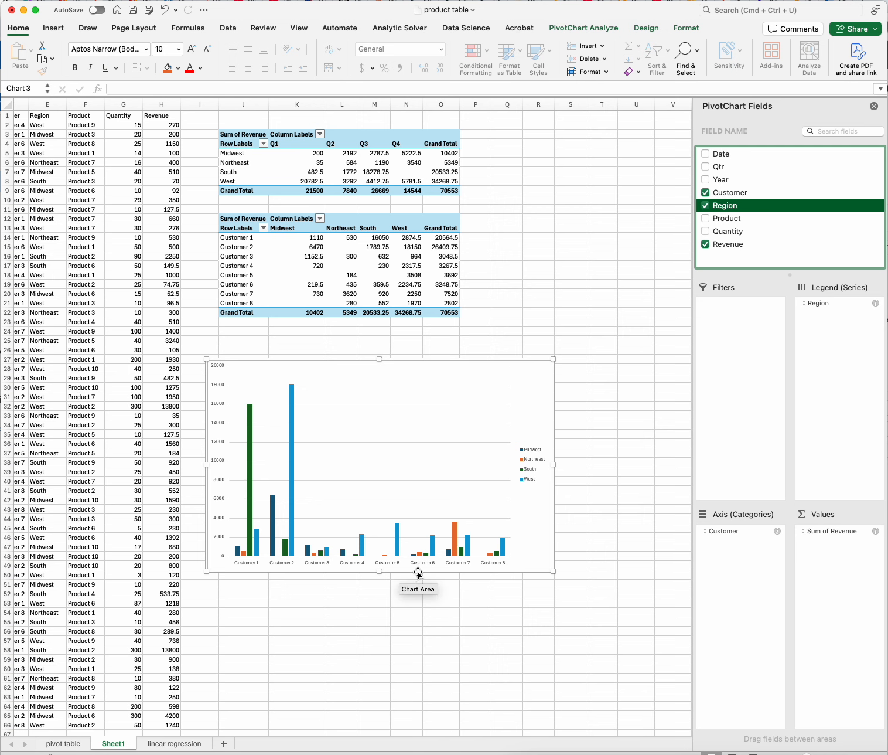
pyautogui.click(569, 294)
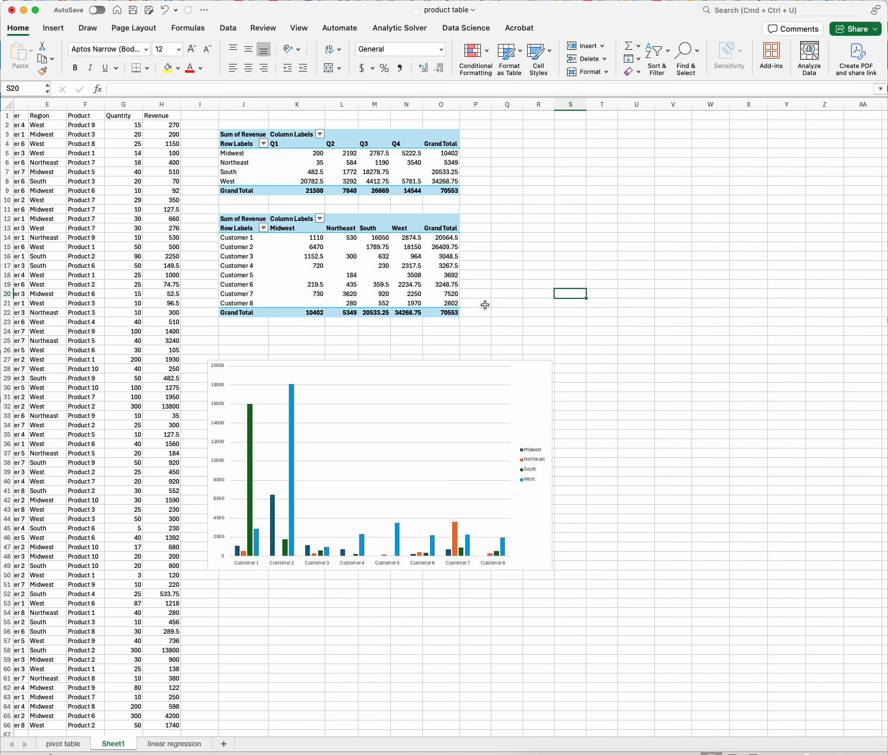
pyautogui.click(589, 164)
pyautogui.click(742, 144)
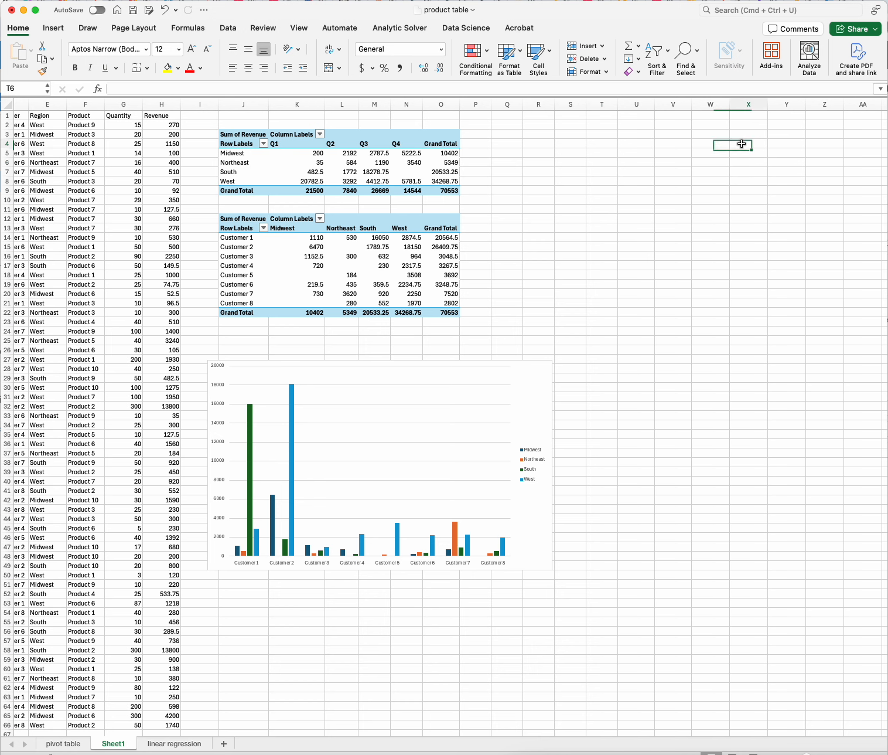
pyautogui.click(711, 145)
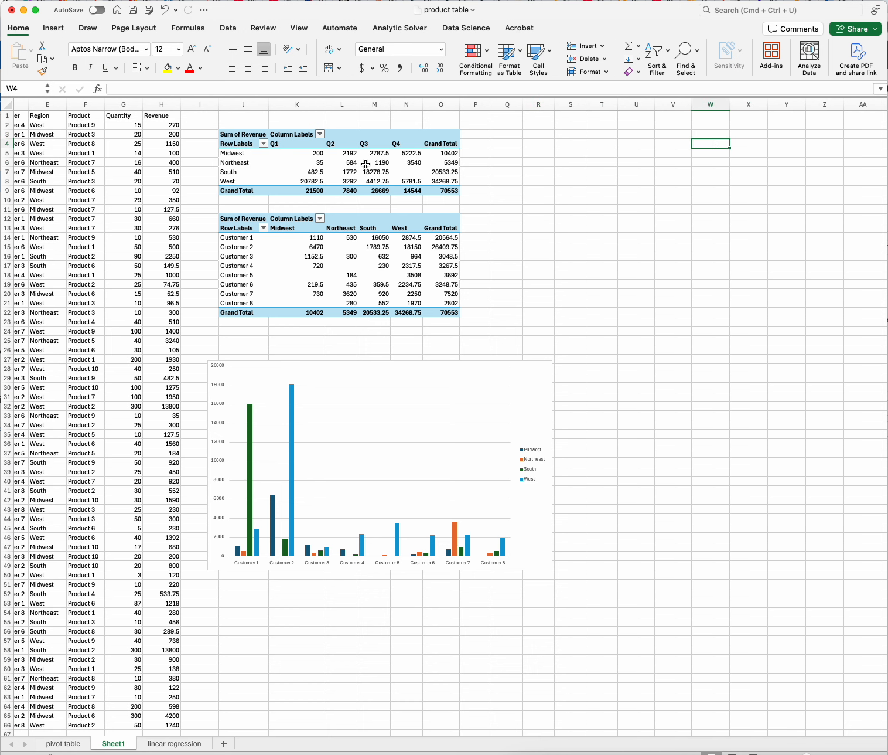
pyautogui.click(345, 137)
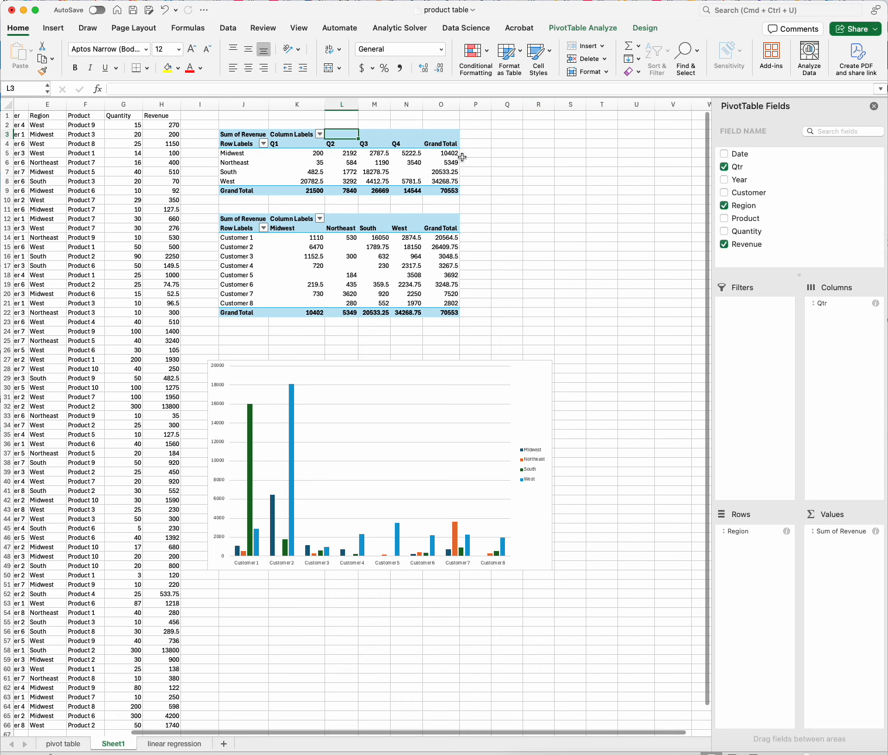
pyautogui.click(550, 170)
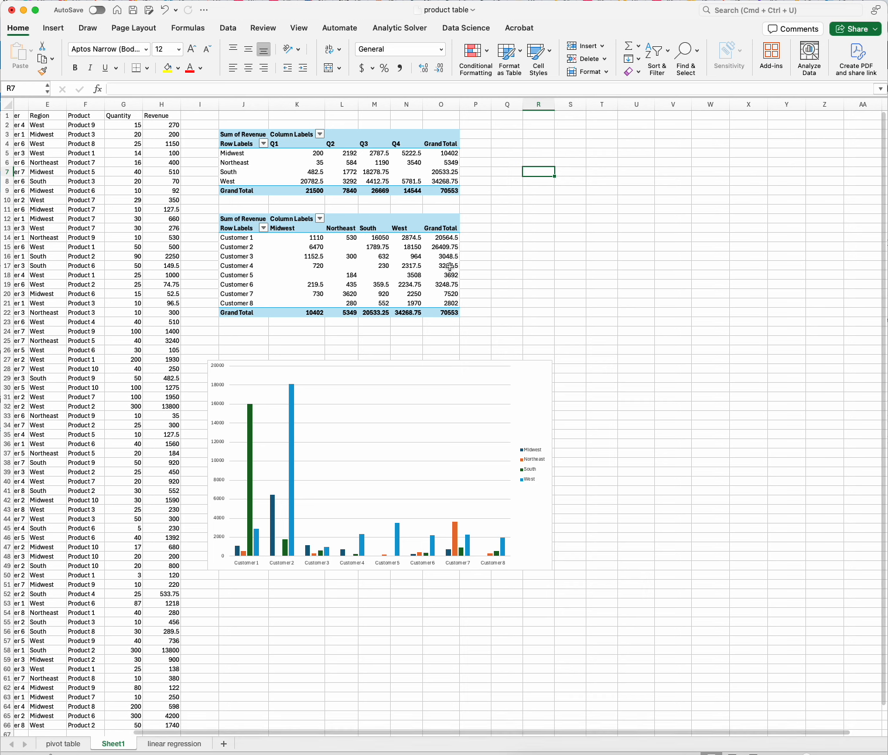
pyautogui.click(235, 238)
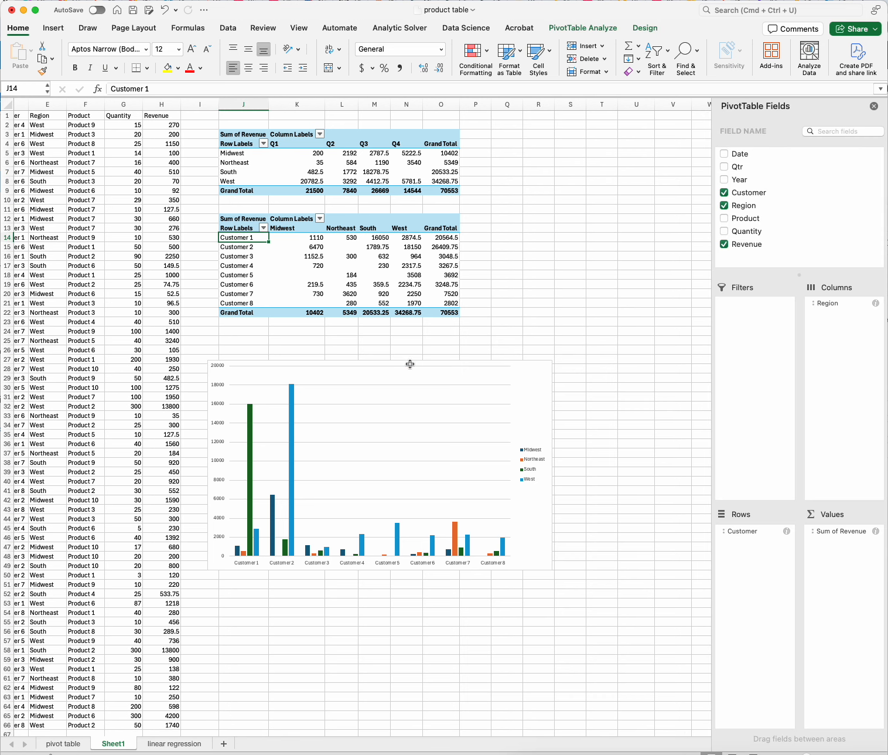
pyautogui.click(442, 373)
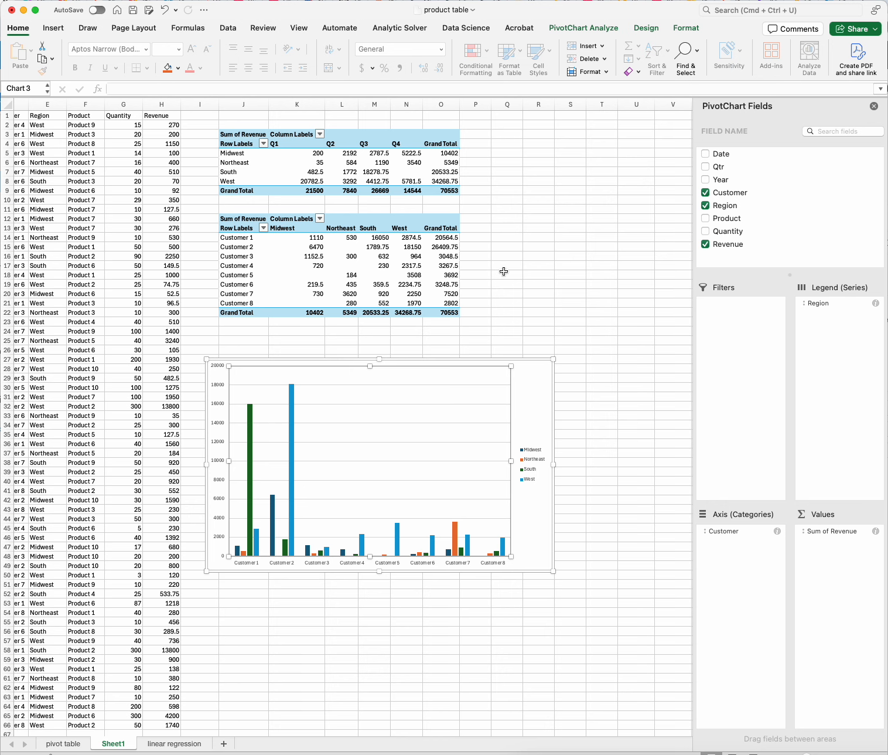
pyautogui.hscroll(-5, 504, 271)
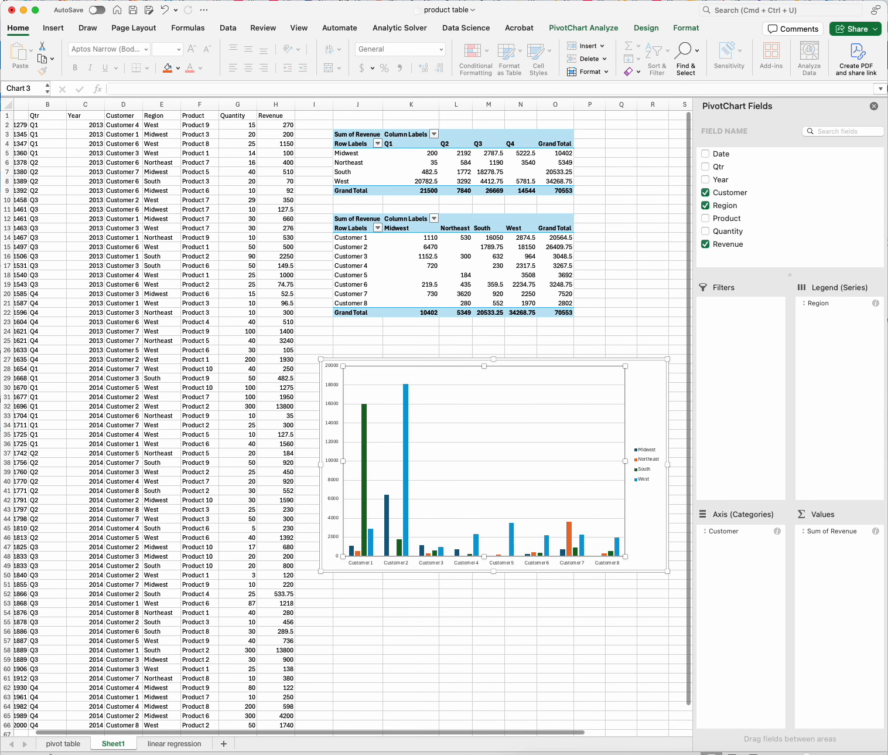